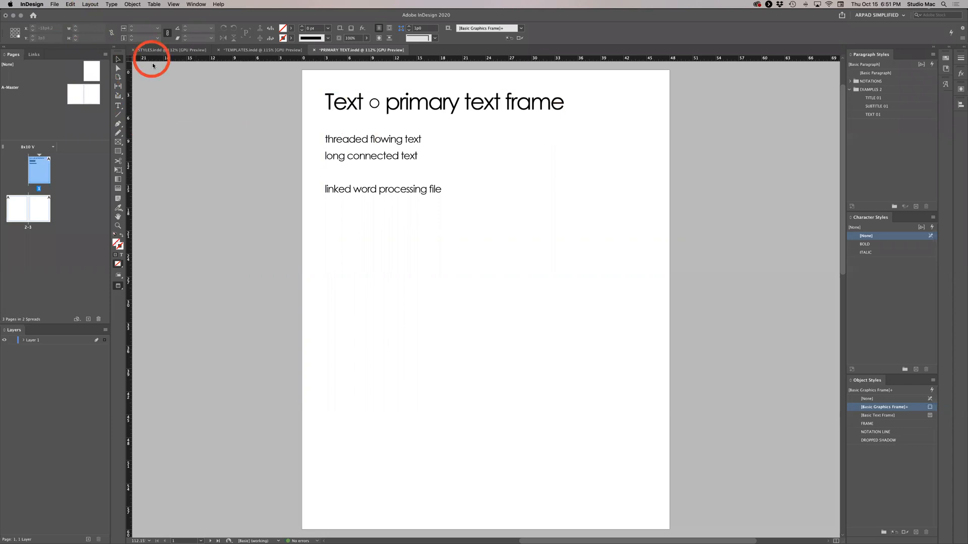
Create an 8 x 10 inch facing-pages document from the BOOK preset in inches with a primary text frame, and add two pages.
{"action": "left_click", "coordinate": [54, 5]}
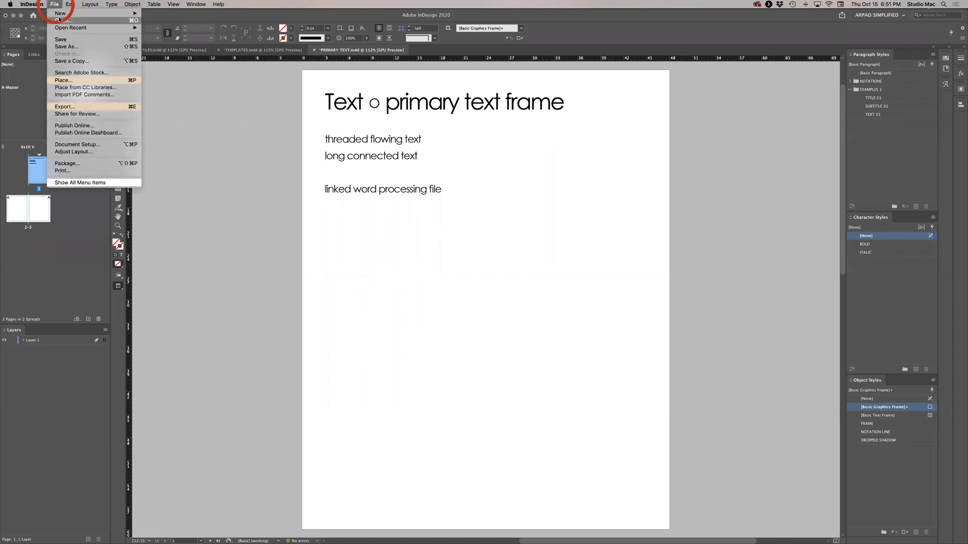
{"action": "mouse_move", "coordinate": [101, 13]}
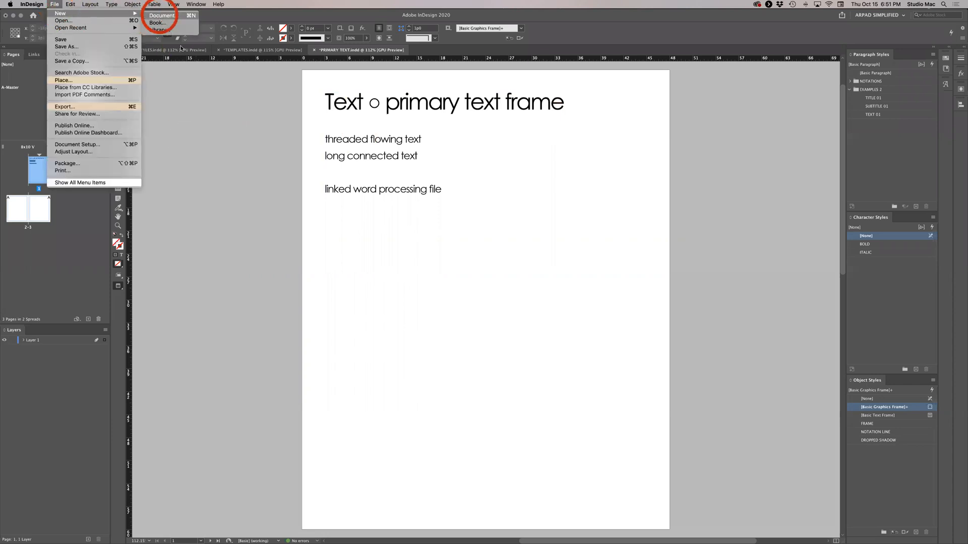
{"action": "left_click", "coordinate": [162, 15]}
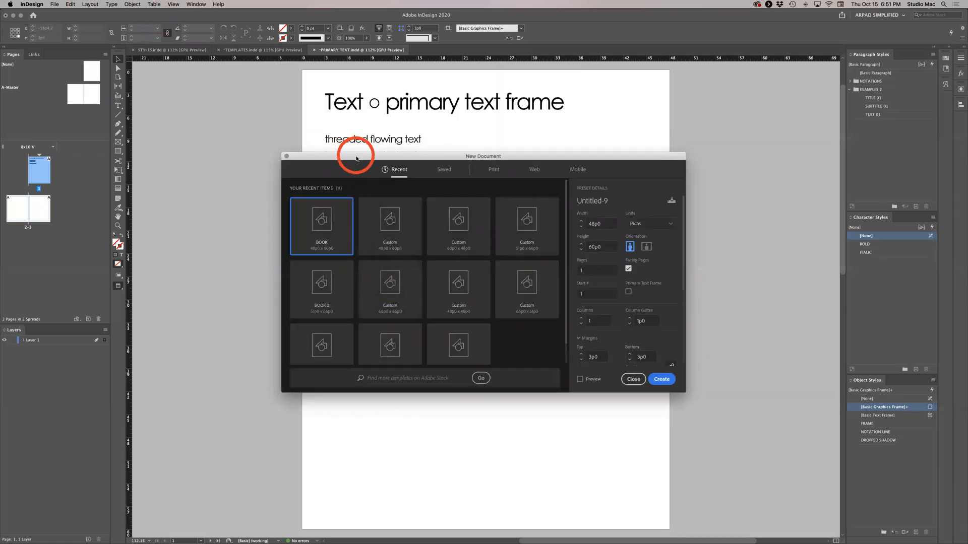
{"action": "left_click_drag", "start_coordinate": [356, 159], "coordinate": [347, 152]}
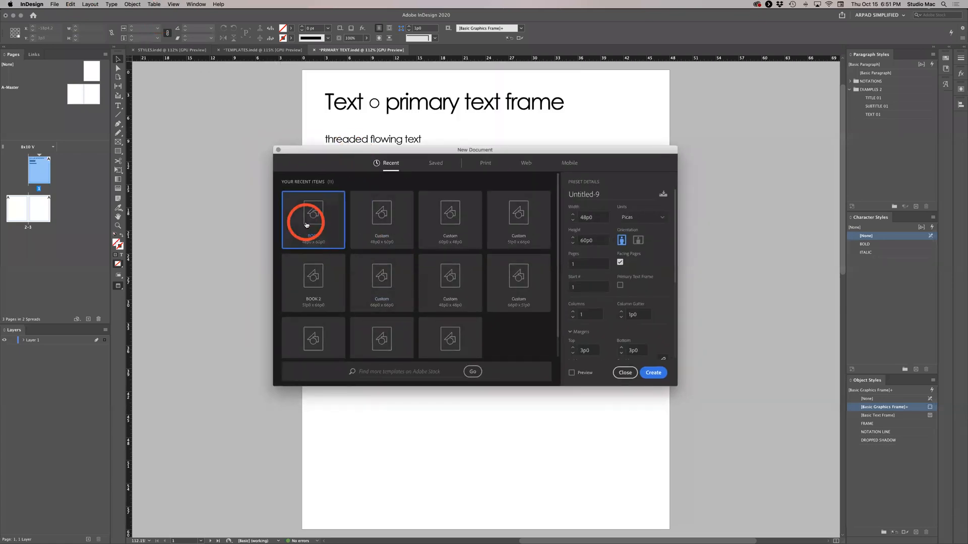
{"action": "left_click", "coordinate": [661, 216]}
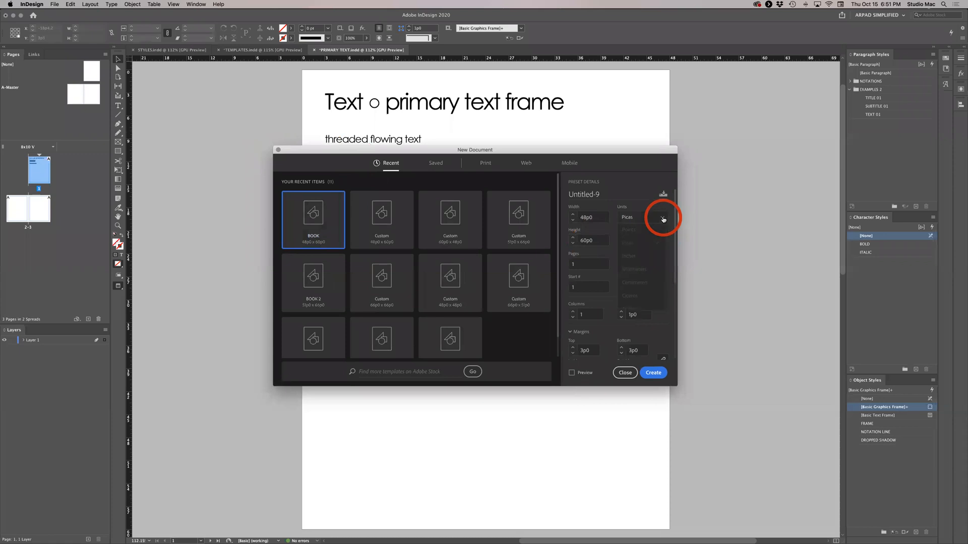
{"action": "left_click", "coordinate": [646, 259]}
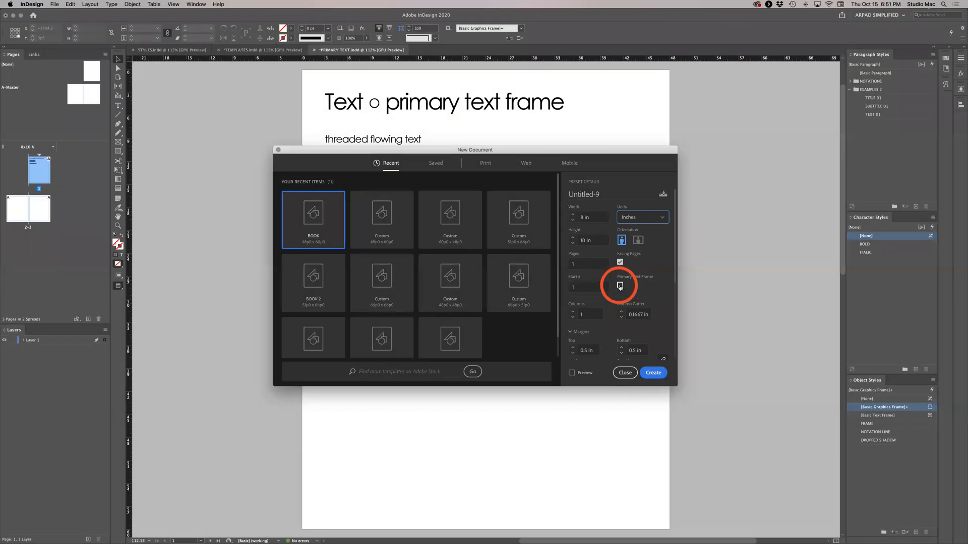
{"action": "left_click", "coordinate": [622, 286]}
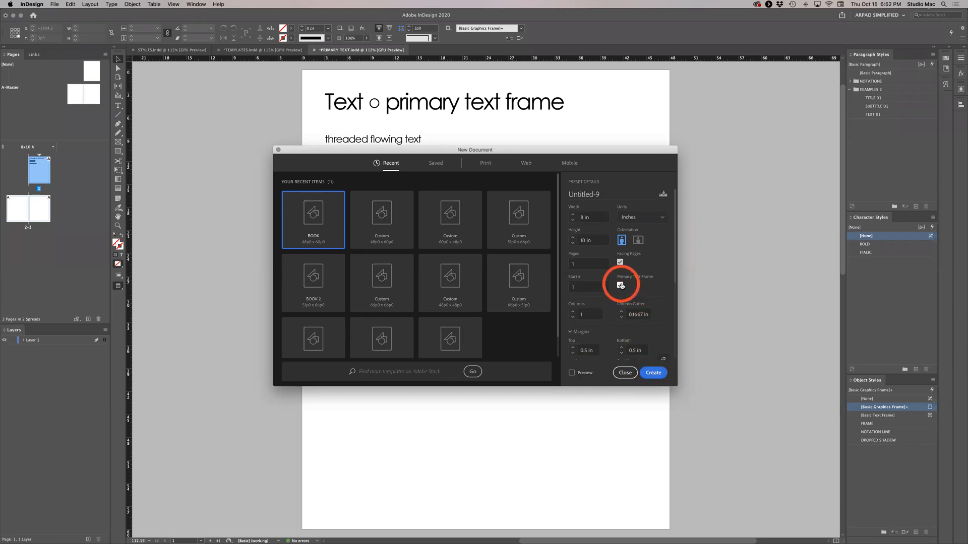
{"action": "left_click", "coordinate": [653, 372]}
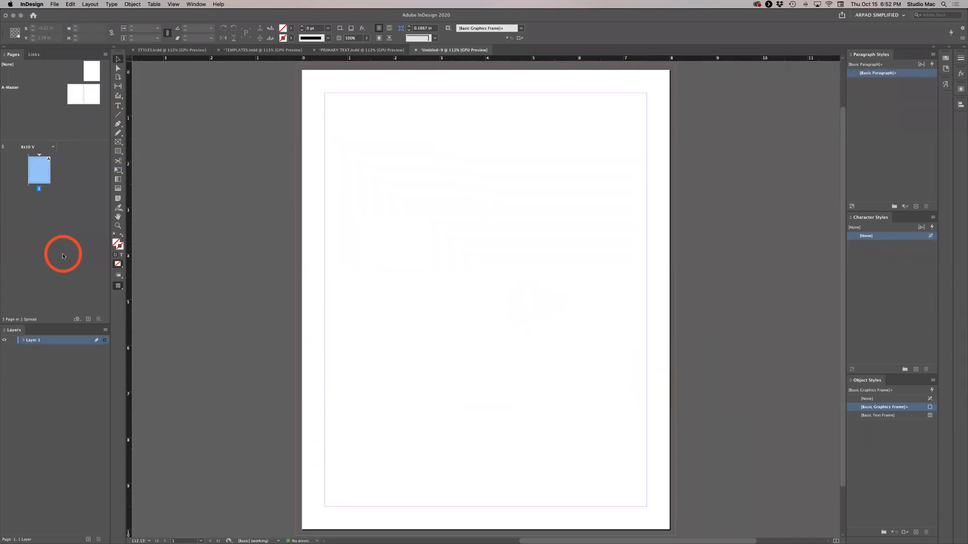
{"action": "left_click", "coordinate": [87, 319]}
{"action": "left_click", "coordinate": [87, 319]}
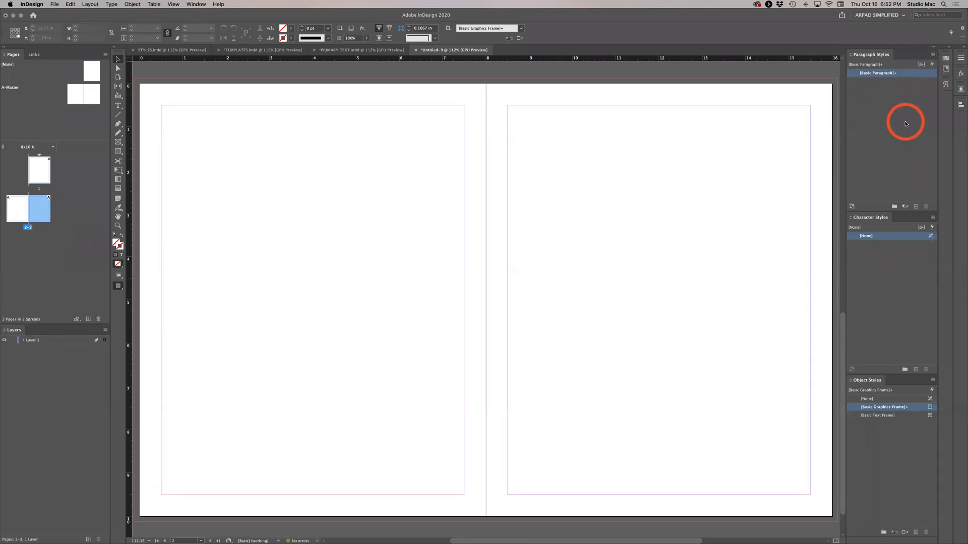
{"action": "left_click", "coordinate": [933, 56]}
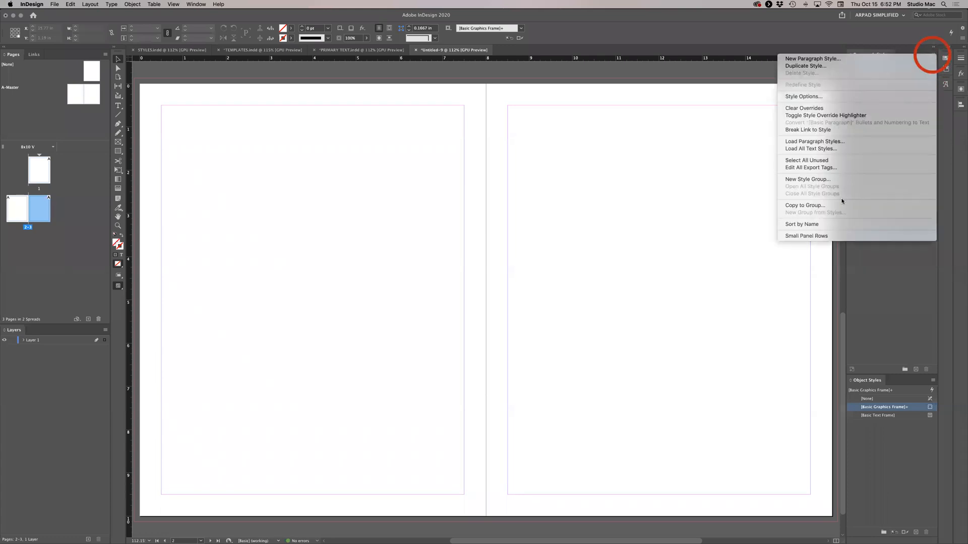
{"action": "left_click", "coordinate": [839, 149]}
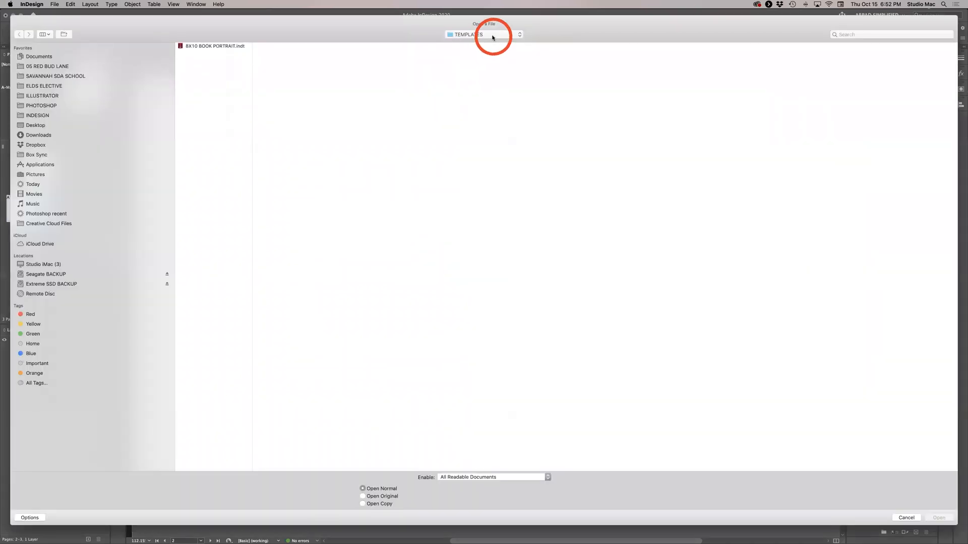
{"action": "left_click", "coordinate": [904, 518]}
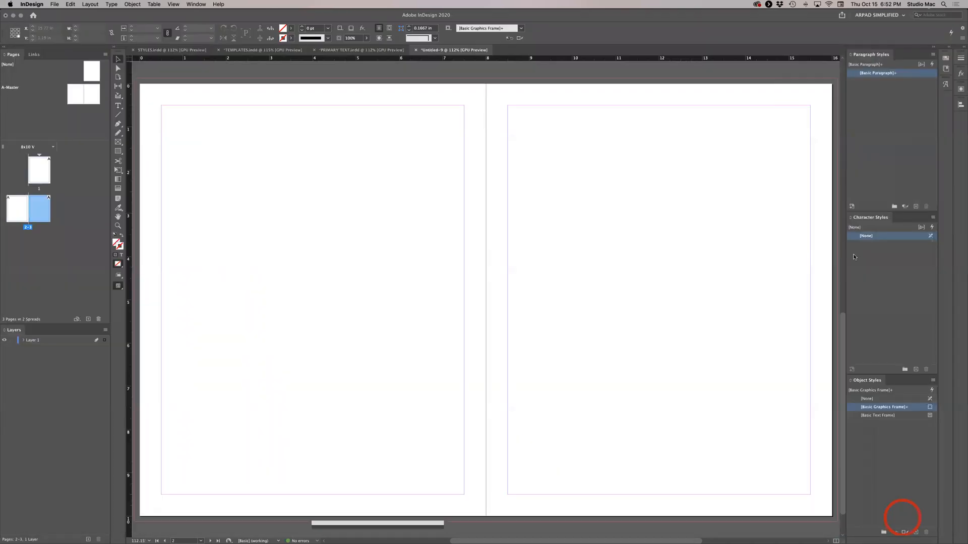
Start loading paragraph styles from 8X10 BOOK PORTRAIT.indt in the INDESIGN FILES > TEMPLATES folder.
{"action": "left_click", "coordinate": [933, 54]}
{"action": "left_click", "coordinate": [845, 144]}
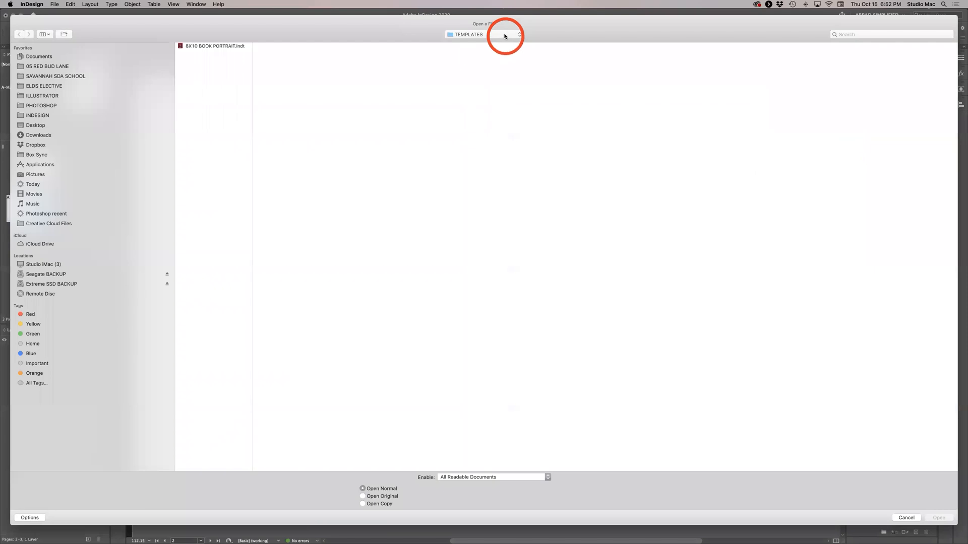
{"action": "left_click", "coordinate": [504, 34]}
{"action": "left_click", "coordinate": [470, 146]}
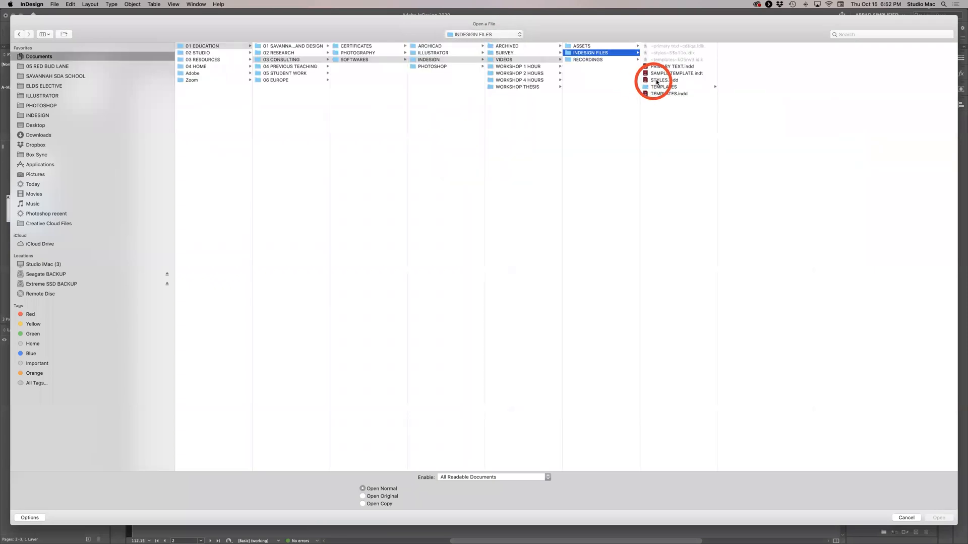
{"action": "left_click", "coordinate": [657, 80]}
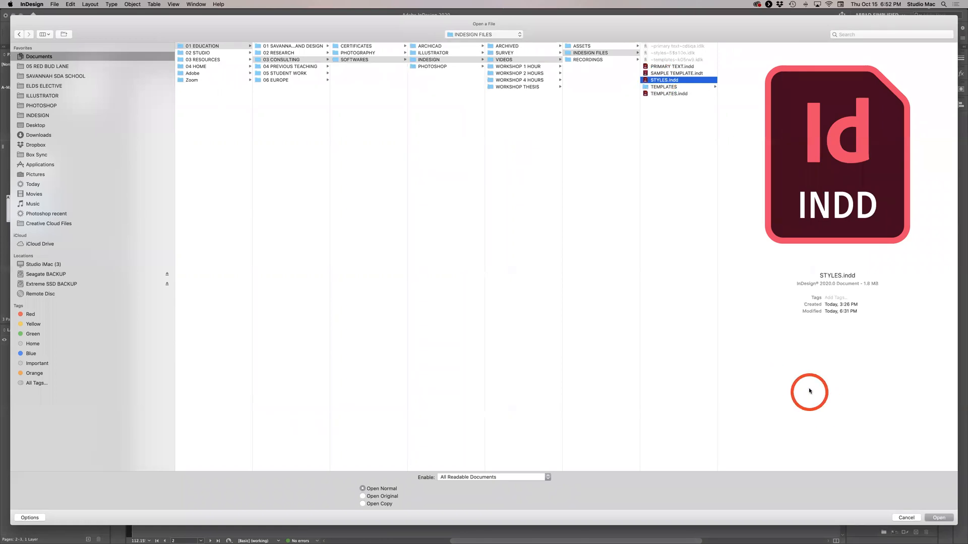
{"action": "left_click", "coordinate": [680, 86]}
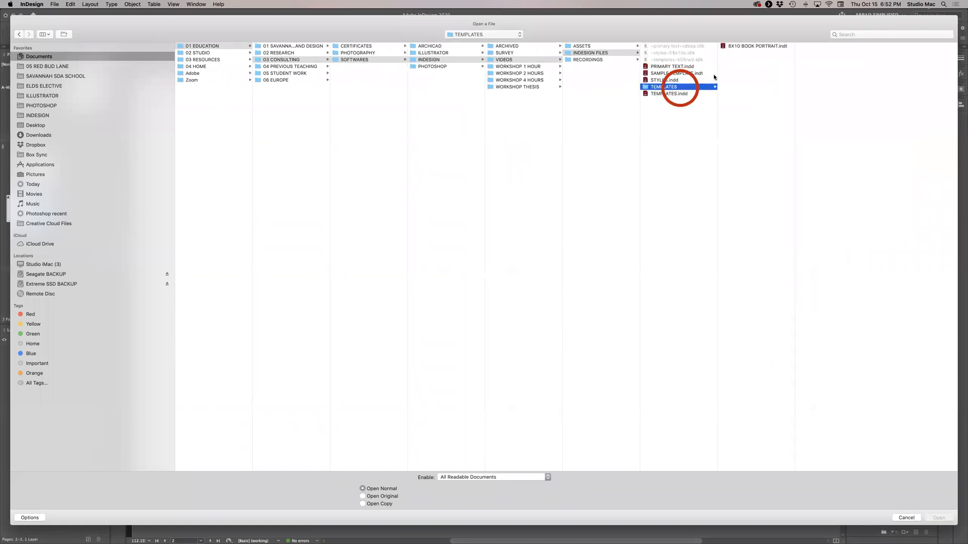
{"action": "left_click", "coordinate": [743, 47]}
{"action": "left_click", "coordinate": [938, 517]}
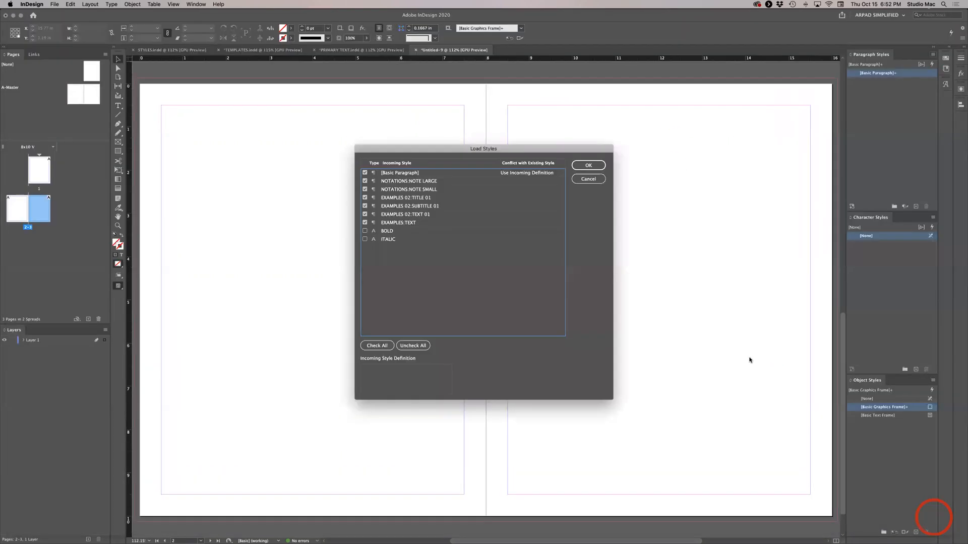
Load the incoming styles including BOLD and ITALIC, but without NOTE LARGE, NOTE SMALL and TITLE 01.
{"action": "left_click", "coordinate": [365, 231]}
{"action": "left_click", "coordinate": [365, 239]}
{"action": "left_click", "coordinate": [506, 278]}
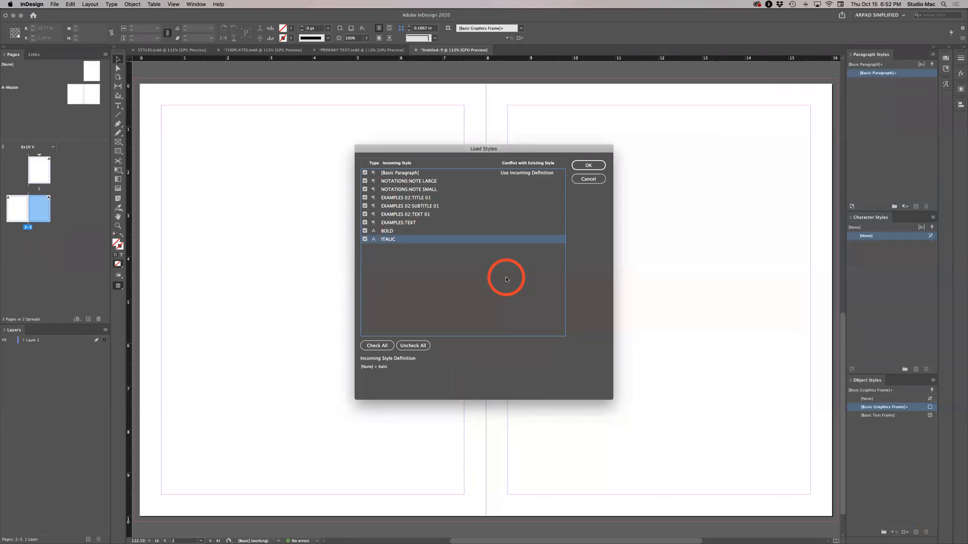
{"action": "left_click", "coordinate": [364, 181]}
{"action": "left_click", "coordinate": [365, 190]}
{"action": "left_click", "coordinate": [365, 197]}
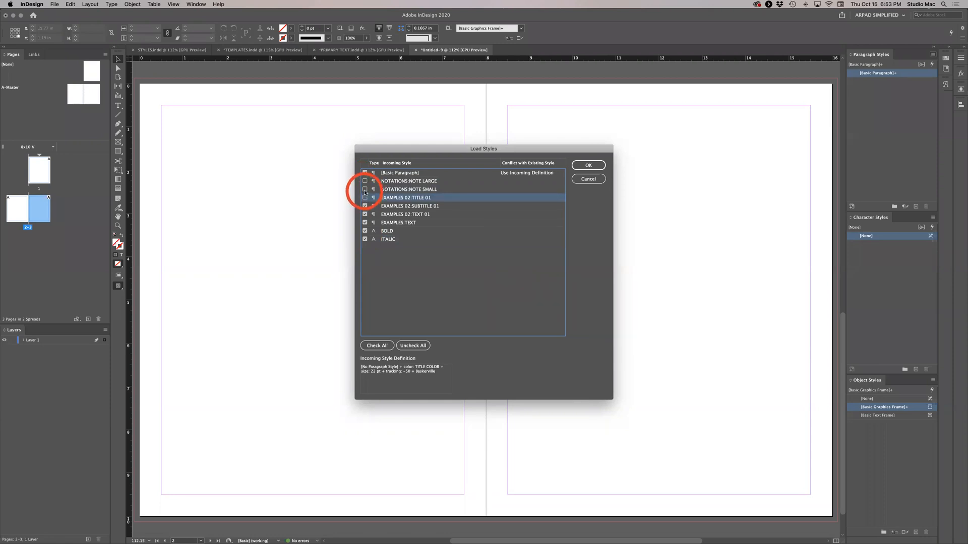
{"action": "left_click", "coordinate": [587, 166]}
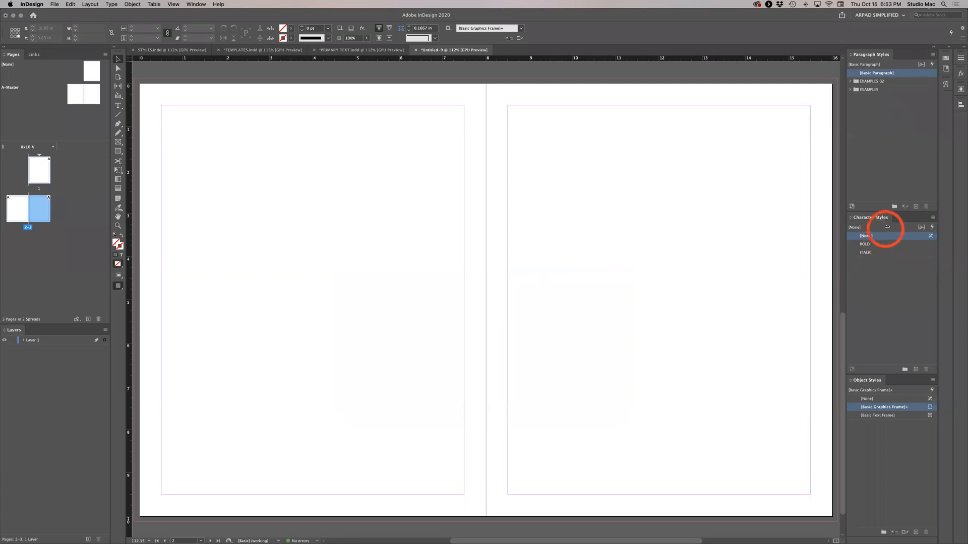
Load the color swatches from the 8X10 BOOK PORTRAIT.indt template into the document.
{"action": "left_click", "coordinate": [946, 58]}
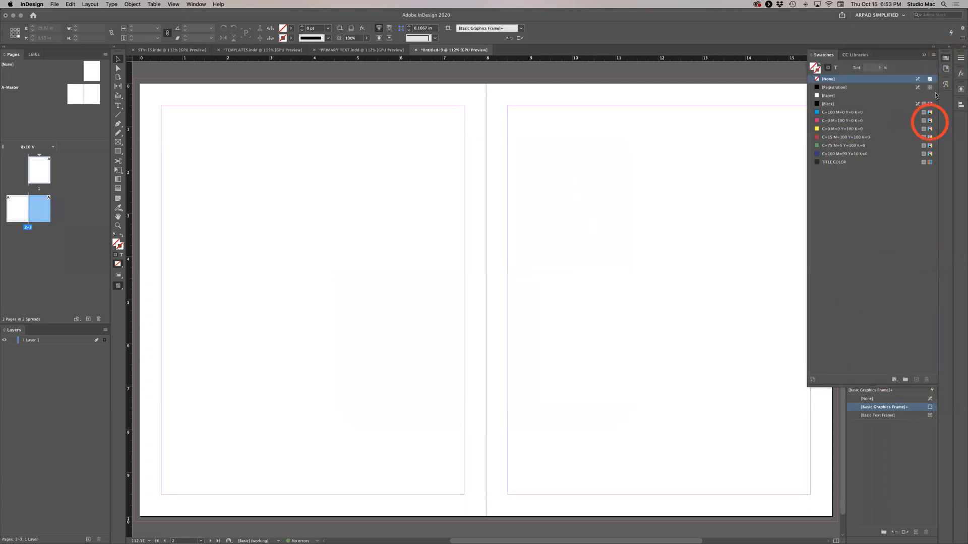
{"action": "left_click", "coordinate": [933, 55]}
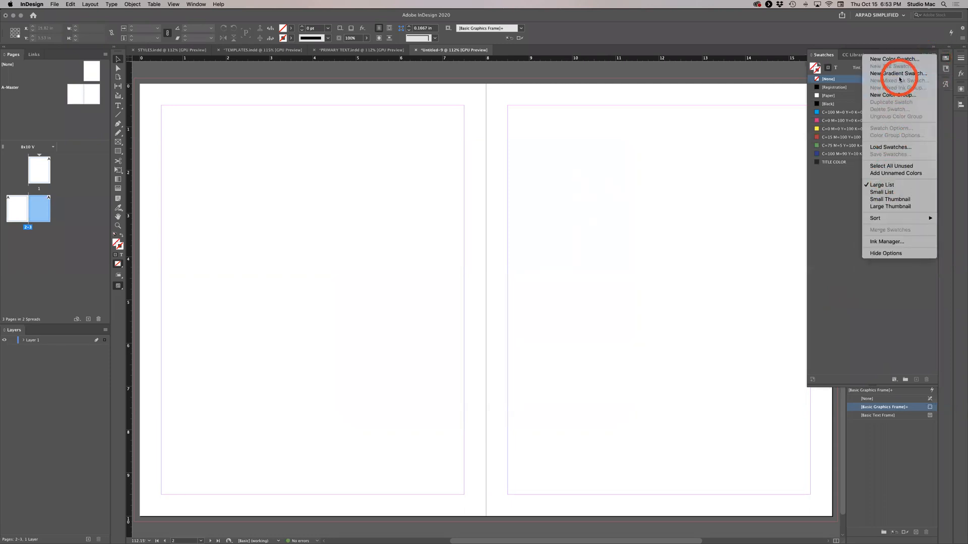
{"action": "left_click", "coordinate": [890, 148]}
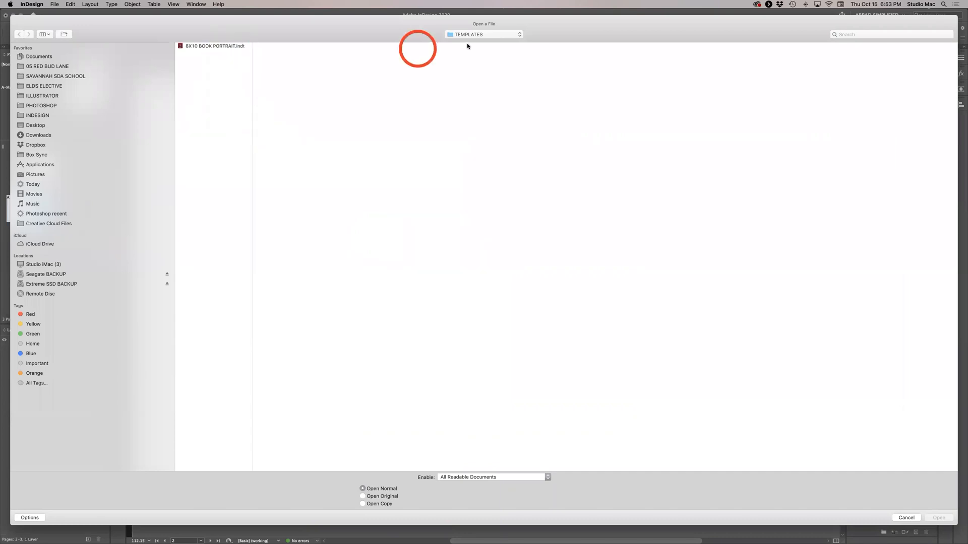
{"action": "left_click", "coordinate": [210, 46]}
{"action": "left_click", "coordinate": [938, 519]}
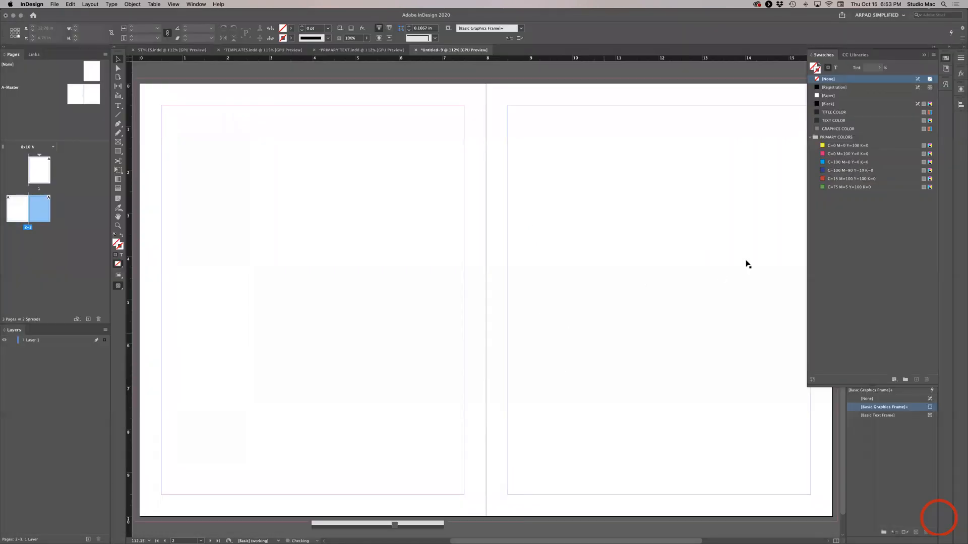
{"action": "left_click", "coordinate": [924, 54]}
{"action": "left_click", "coordinate": [474, 188]}
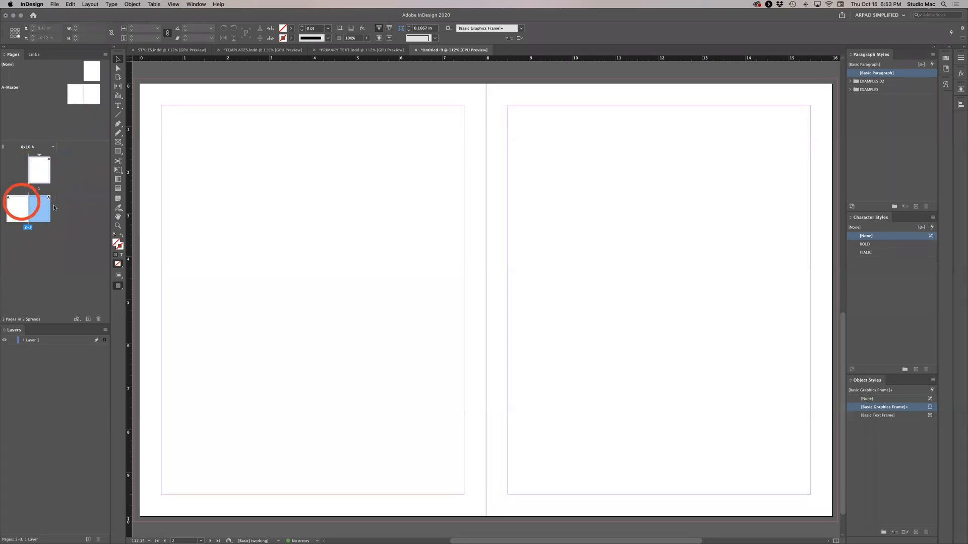
Open the A-Master spread for editing and check its primary text frame on the left page.
{"action": "left_click", "coordinate": [28, 91]}
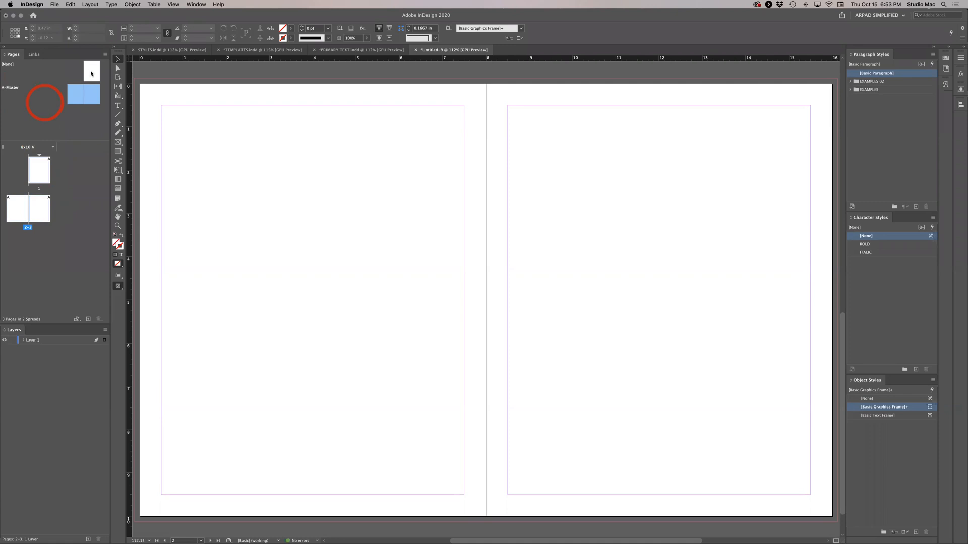
{"action": "left_click", "coordinate": [91, 74]}
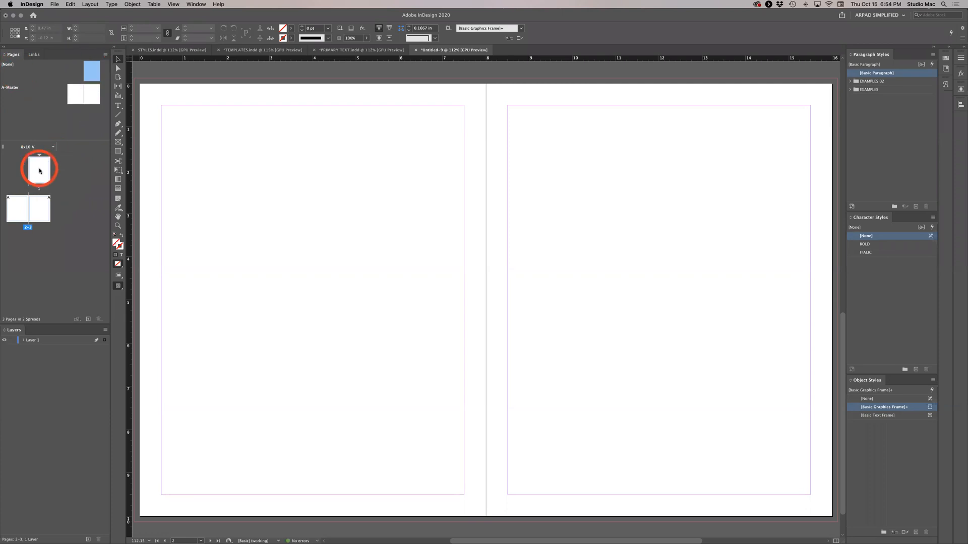
{"action": "double_click", "coordinate": [78, 97]}
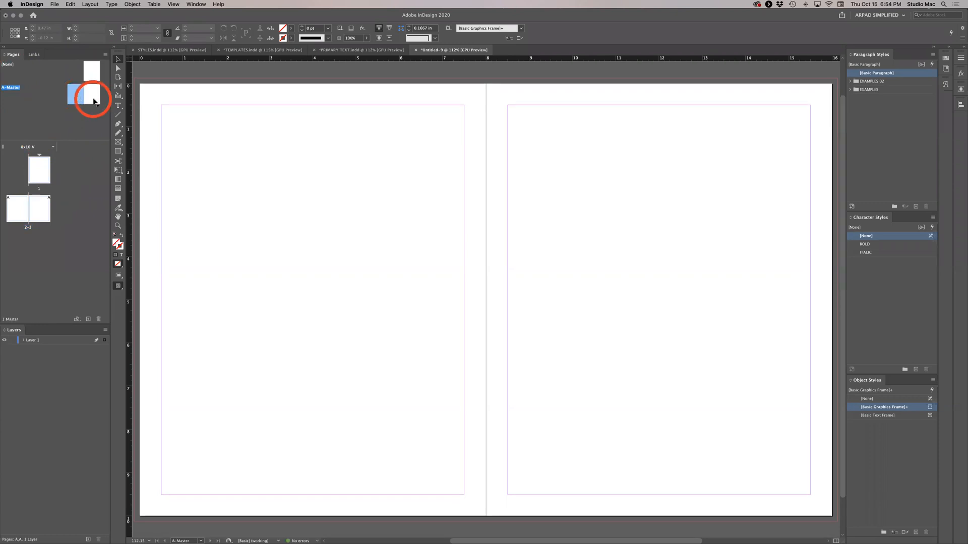
{"action": "left_click", "coordinate": [354, 106]}
{"action": "left_click", "coordinate": [404, 101]}
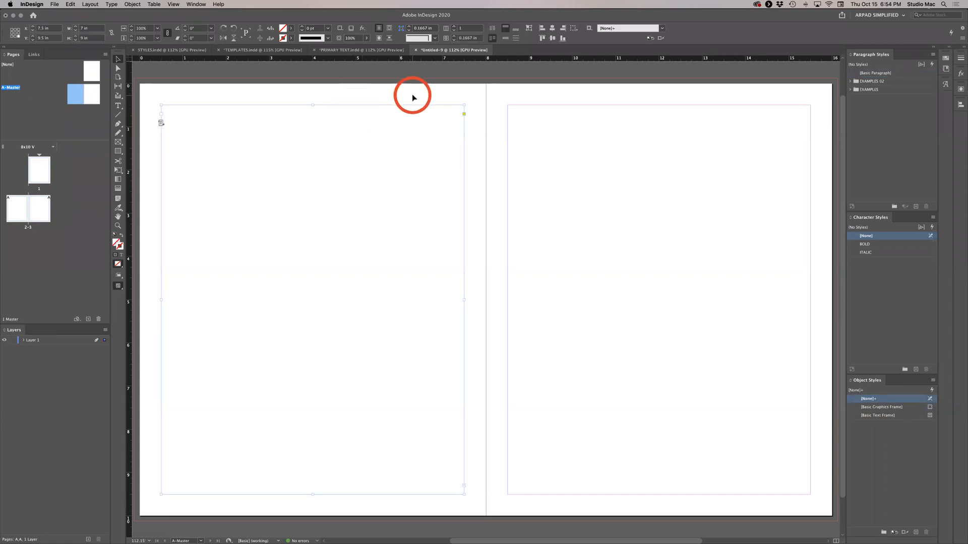
{"action": "left_click", "coordinate": [412, 94]}
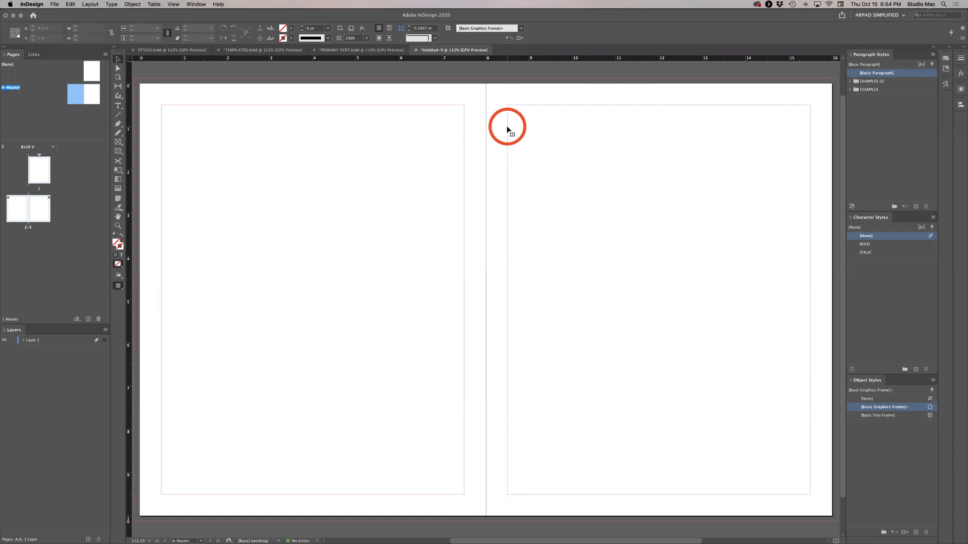
Shrink the master text frames from their upper inner corners to about 5.76 x 7.28 in on the right page and 5.18 x 7.19 in on the left.
{"action": "left_click", "coordinate": [508, 109]}
{"action": "left_click_drag", "start_coordinate": [507, 106], "coordinate": [561, 179]}
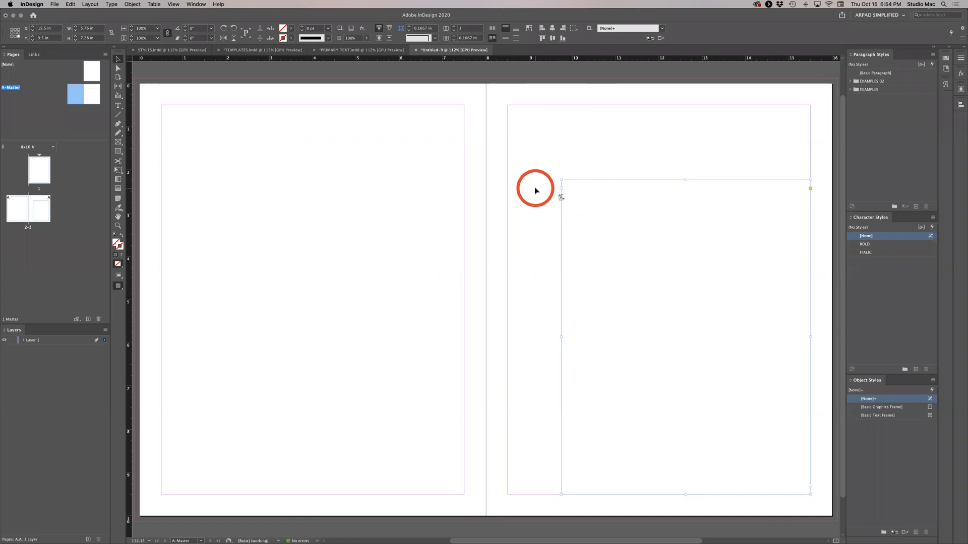
{"action": "left_click", "coordinate": [464, 105]}
{"action": "left_click_drag", "start_coordinate": [464, 105], "coordinate": [394, 184]}
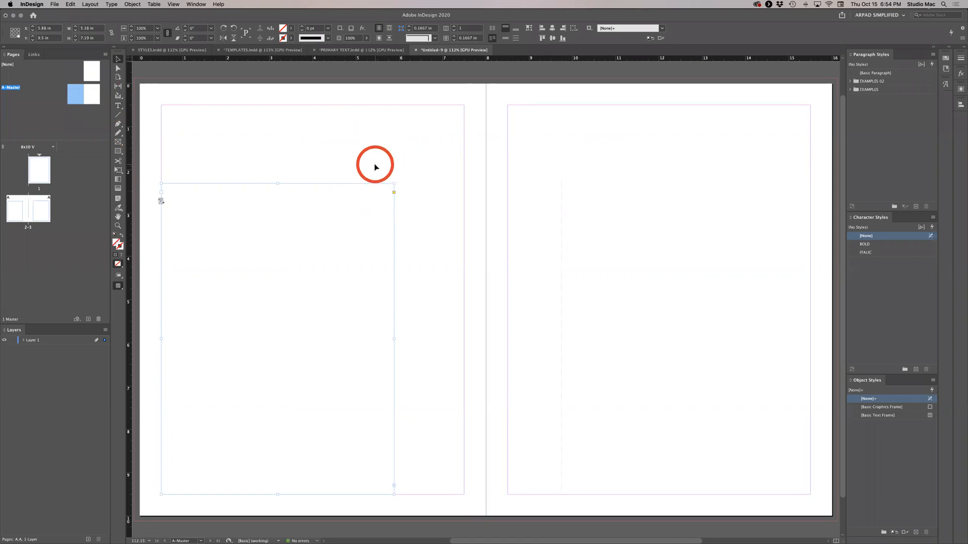
Select the resized text frames on the right and left master pages in turn to inspect them.
{"action": "left_click", "coordinate": [562, 231]}
{"action": "left_click", "coordinate": [562, 228]}
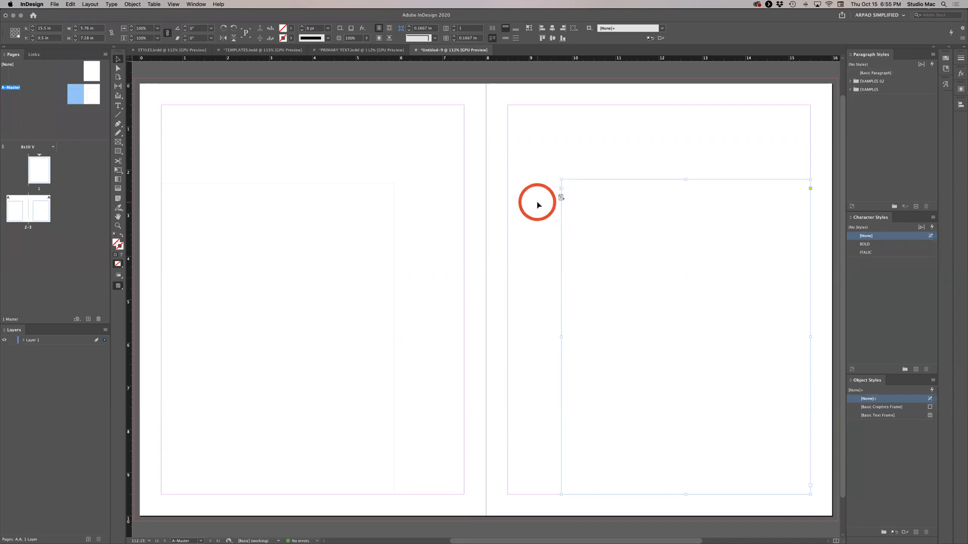
{"action": "left_click", "coordinate": [539, 220]}
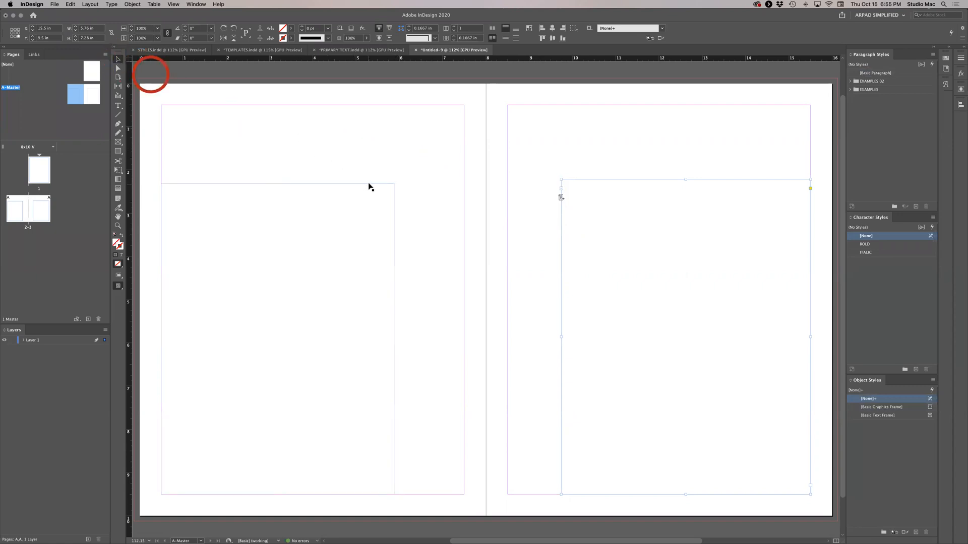
{"action": "left_click", "coordinate": [331, 184]}
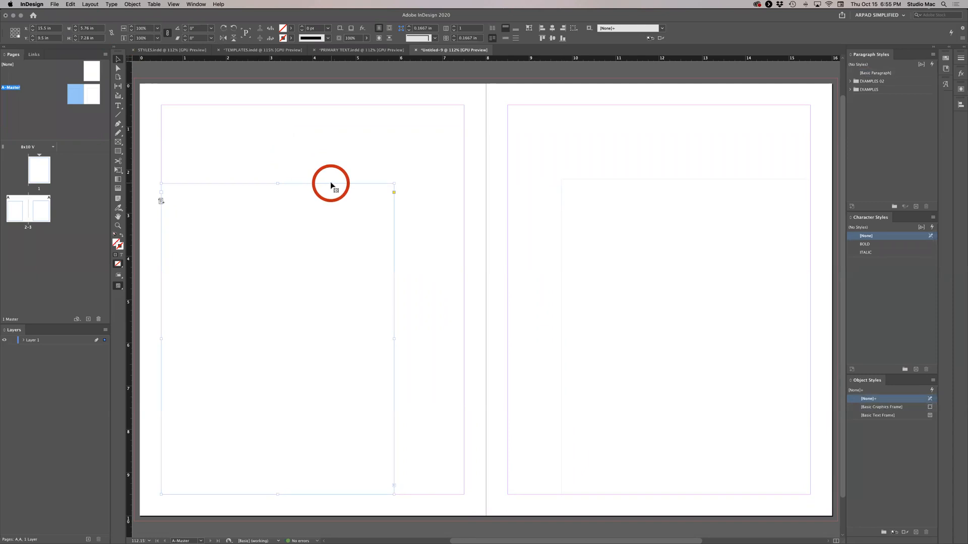
Anchor the left master page's text frame at its lower-left reference point and set its size to 4 x 6 in.
{"action": "left_click", "coordinate": [12, 38]}
{"action": "left_click", "coordinate": [86, 28]}
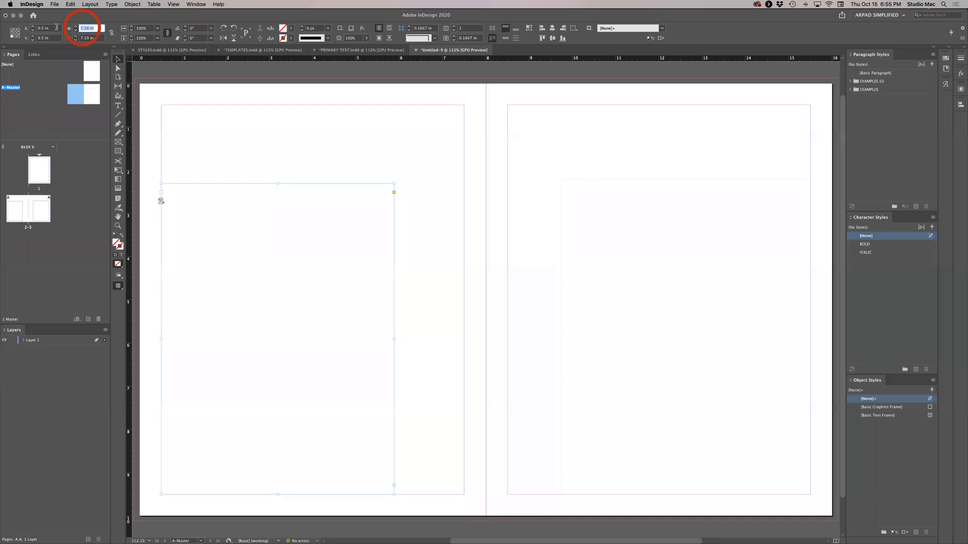
{"action": "type", "text": "4"}
{"action": "left_click", "coordinate": [98, 37]}
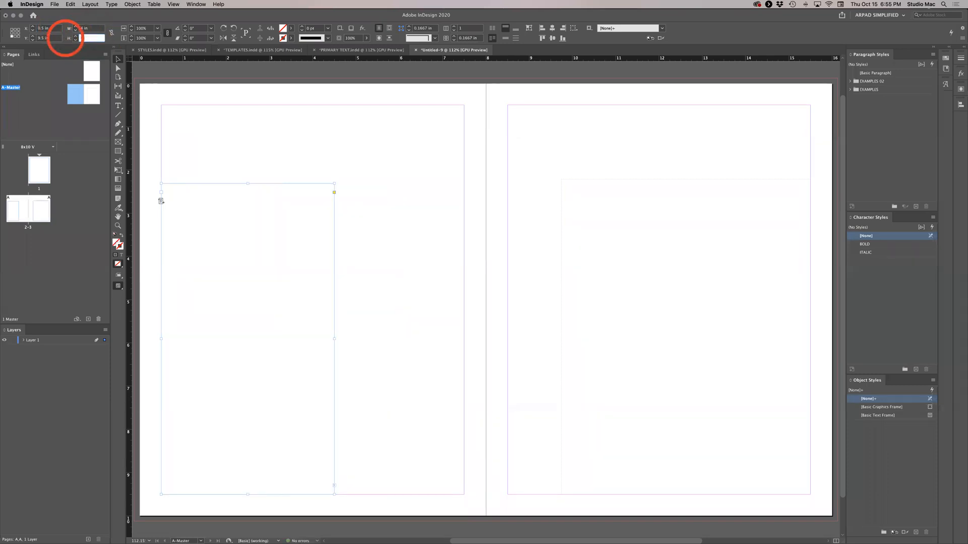
{"action": "type", "text": "6"}
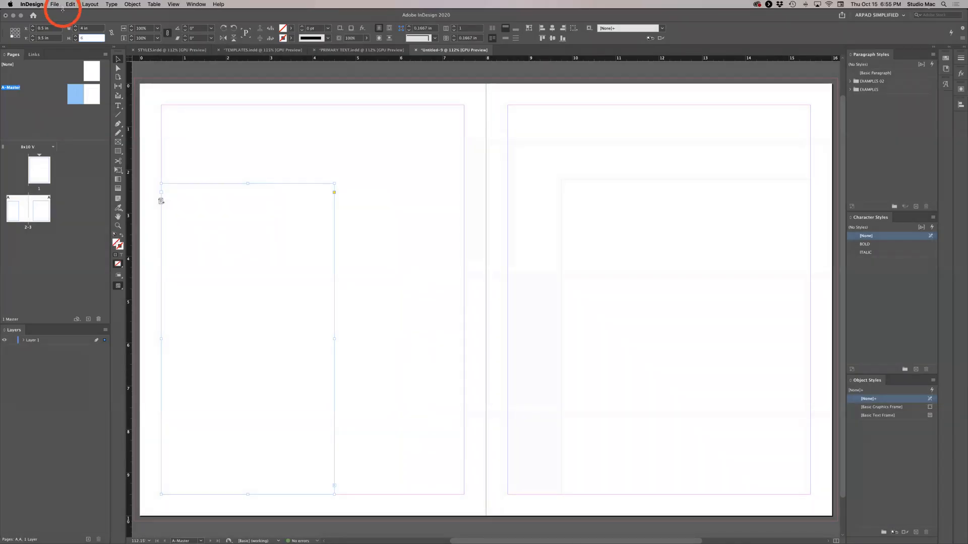
{"action": "key", "text": "Return"}
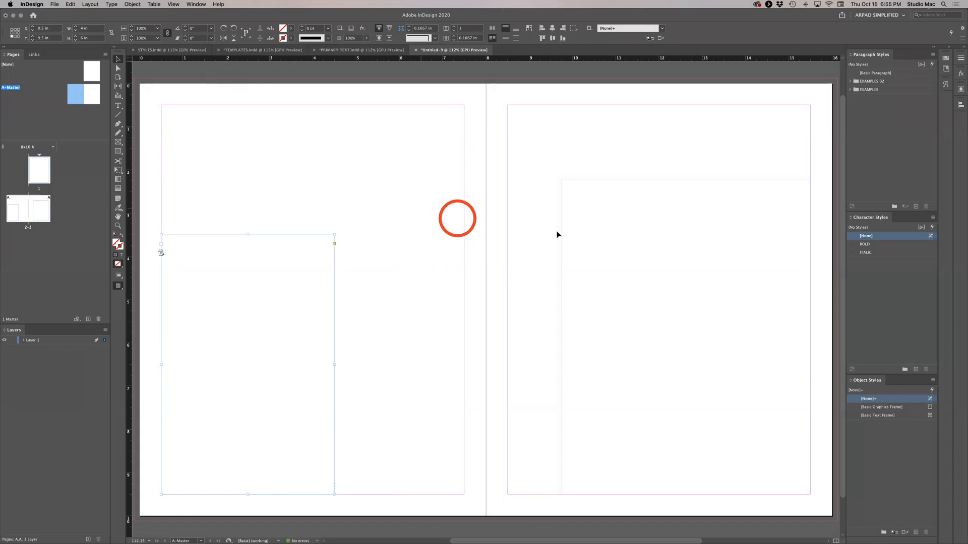
Anchor the right master page's text frame at its lower-right reference point, set it to 4 x 6 in, and deselect it.
{"action": "left_click", "coordinate": [561, 237]}
{"action": "left_click", "coordinate": [14, 36]}
{"action": "left_click", "coordinate": [18, 37]}
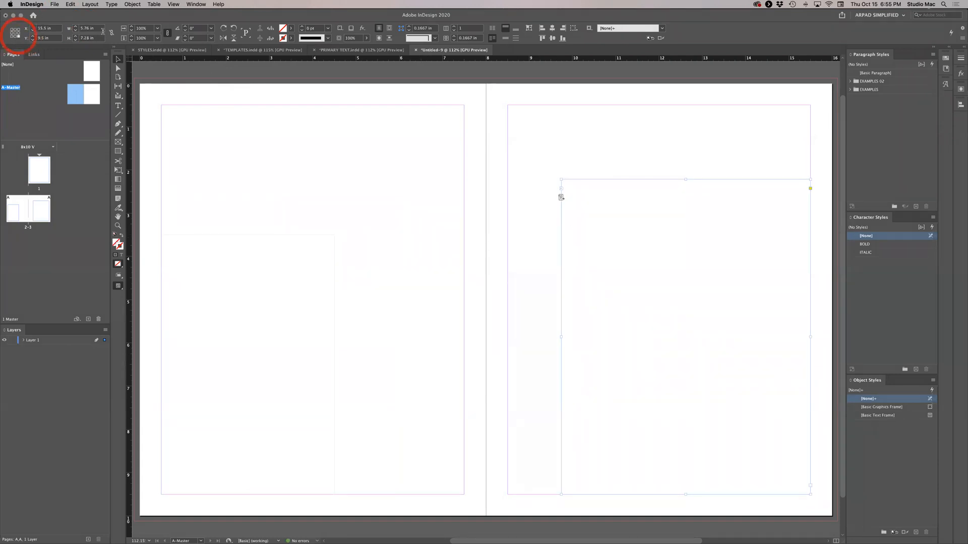
{"action": "left_click", "coordinate": [65, 29]}
{"action": "type", "text": "4"}
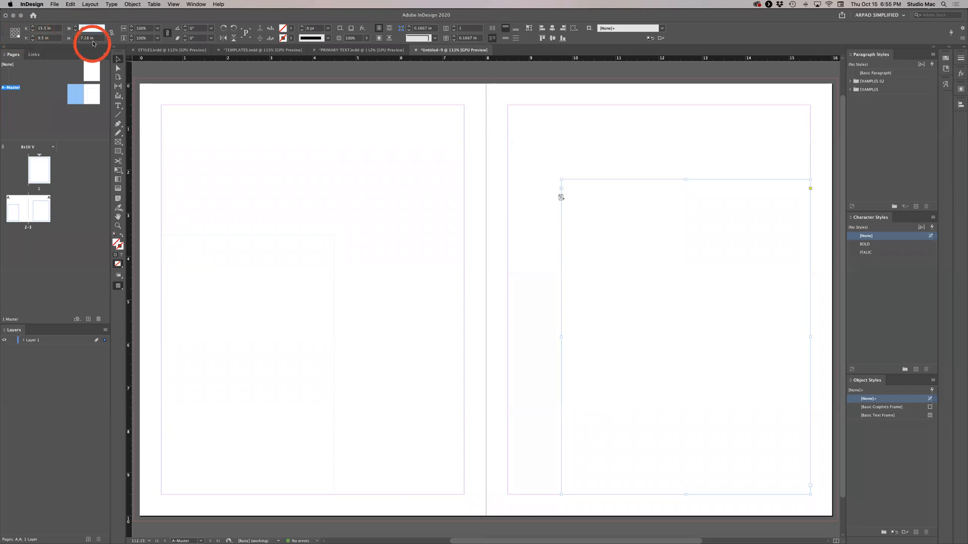
{"action": "key", "text": "Tab"}
{"action": "type", "text": "6"}
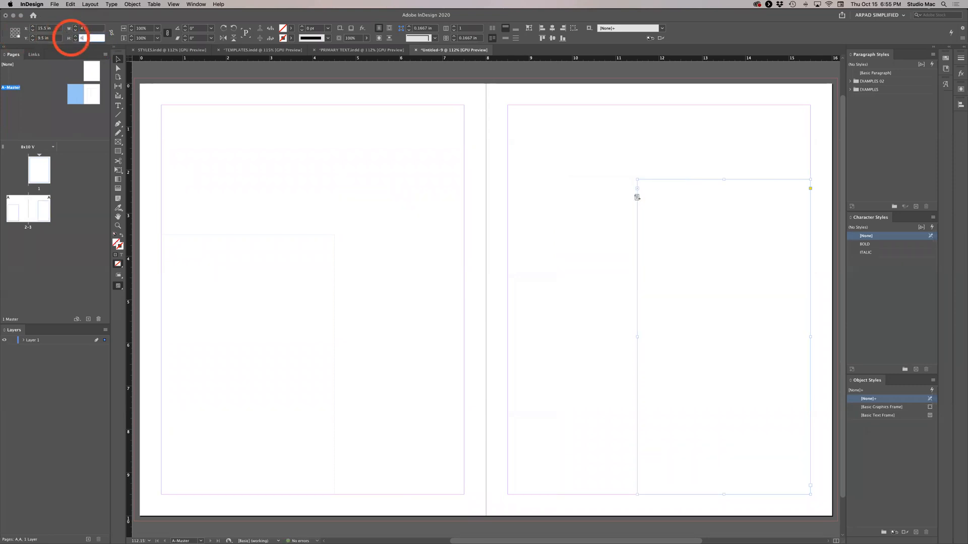
{"action": "key", "text": "Return"}
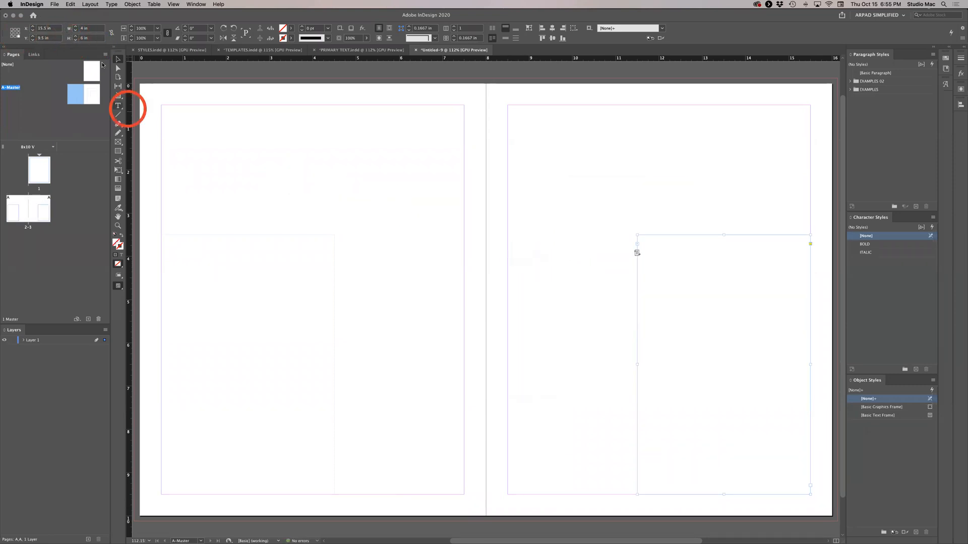
{"action": "left_click", "coordinate": [361, 158]}
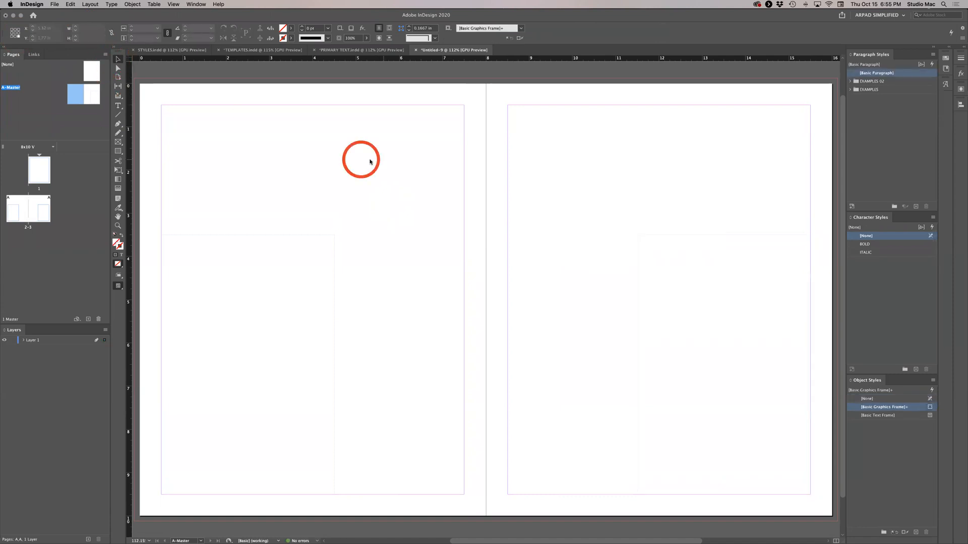
Go to the spread of pages 2-3 and check its master text frames in normal and preview screen modes.
{"action": "left_click_drag", "start_coordinate": [78, 99], "coordinate": [21, 201]}
{"action": "double_click", "coordinate": [37, 199]}
{"action": "scroll", "coordinate": [160, 245], "scroll_direction": "left", "scroll_amount": 7}
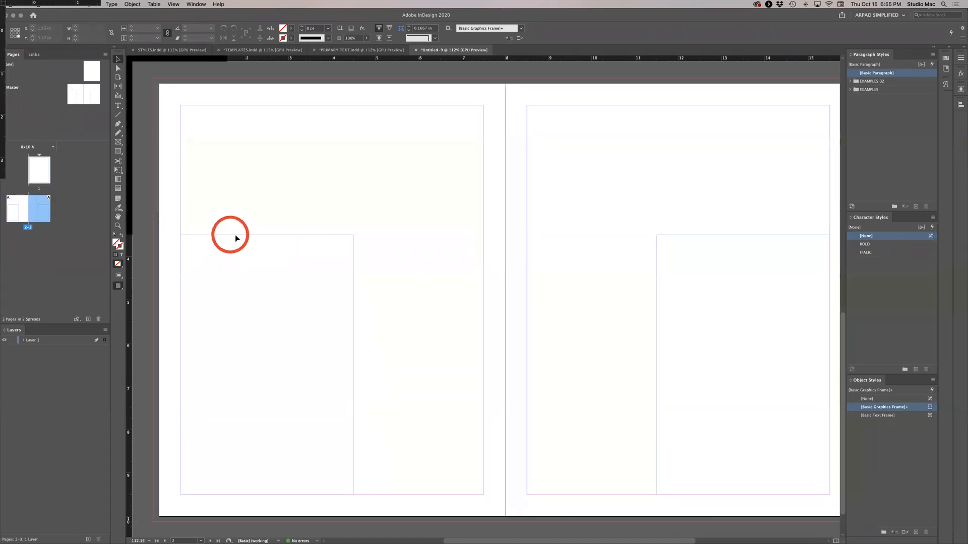
{"action": "scroll", "coordinate": [417, 194], "scroll_direction": "right", "scroll_amount": 1}
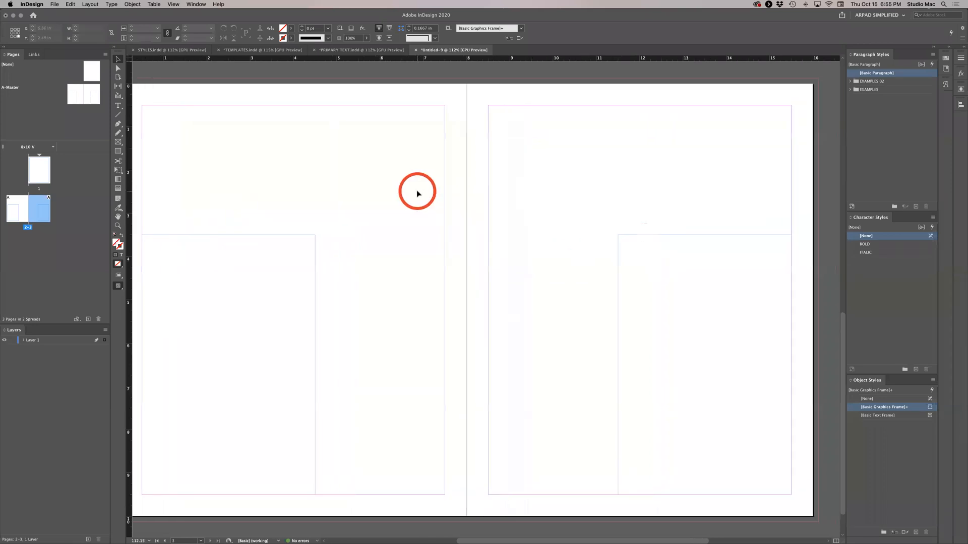
{"action": "key", "text": "w"}
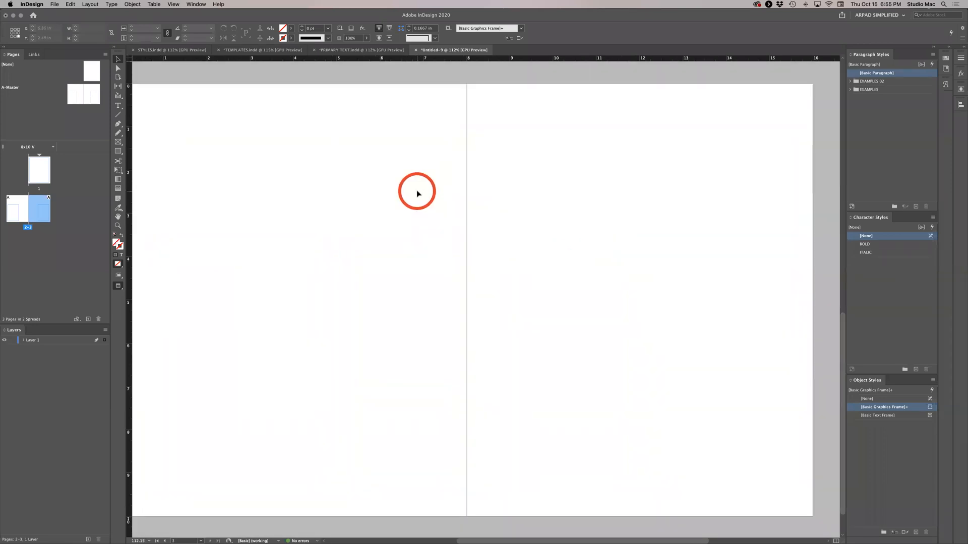
{"action": "key", "text": "w"}
{"action": "scroll", "coordinate": [408, 195], "scroll_direction": "left", "scroll_amount": 1}
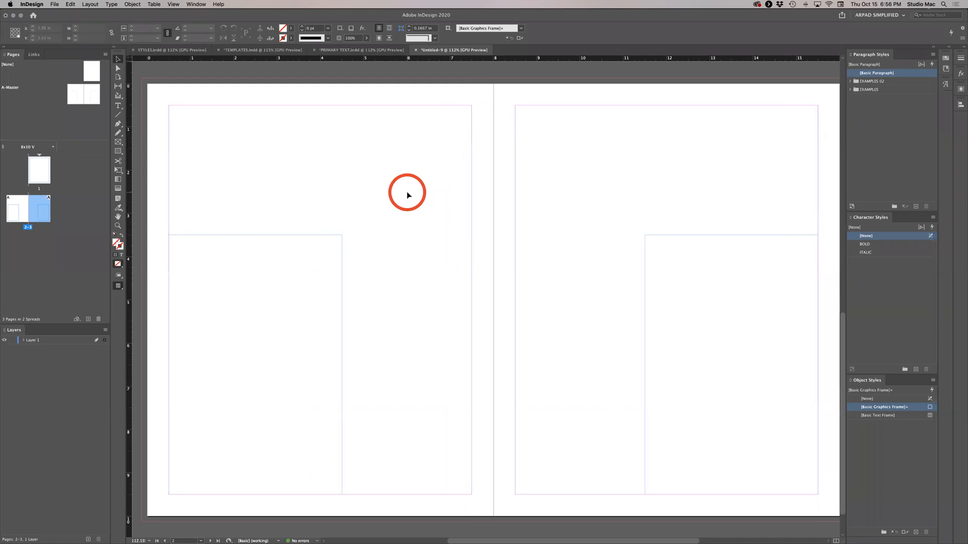
{"action": "key", "text": "w"}
{"action": "key", "text": "w"}
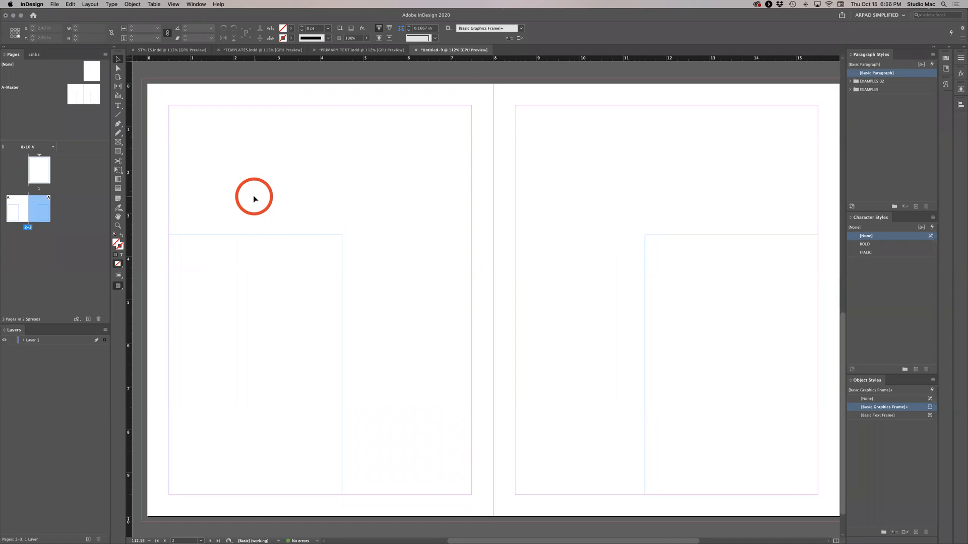
Place Declaration of Independance.doc from the TEXT folder into the primary text frame on page 2.
{"action": "left_click", "coordinate": [55, 5]}
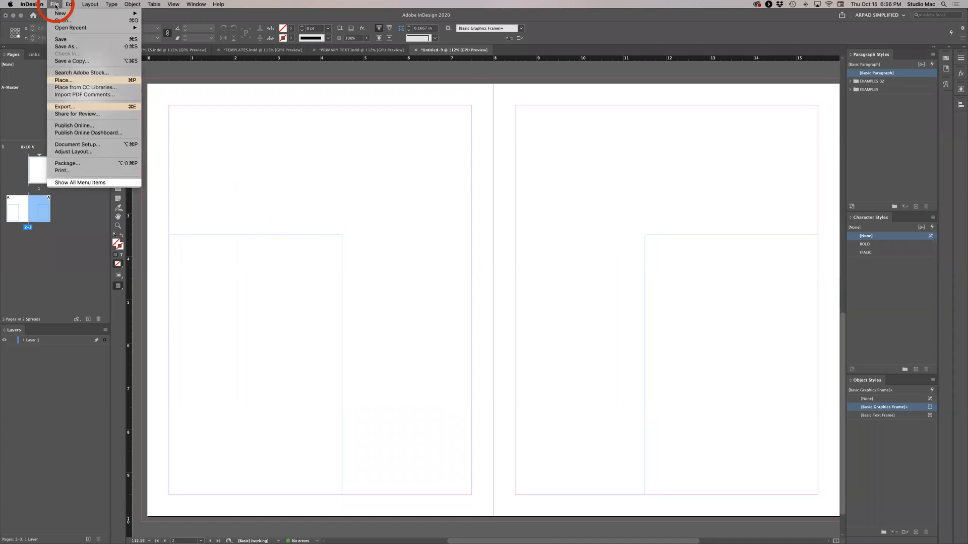
{"action": "left_click", "coordinate": [74, 82]}
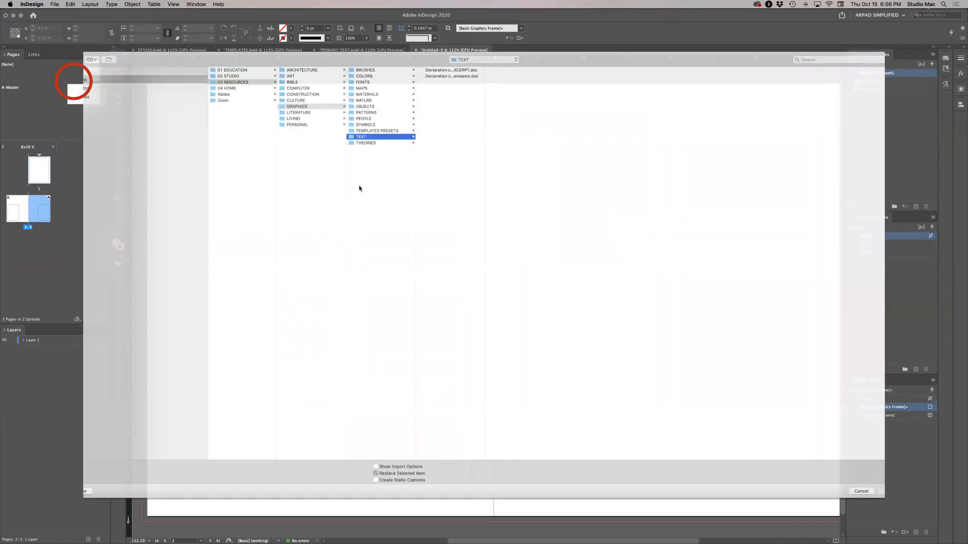
{"action": "left_click", "coordinate": [450, 53]}
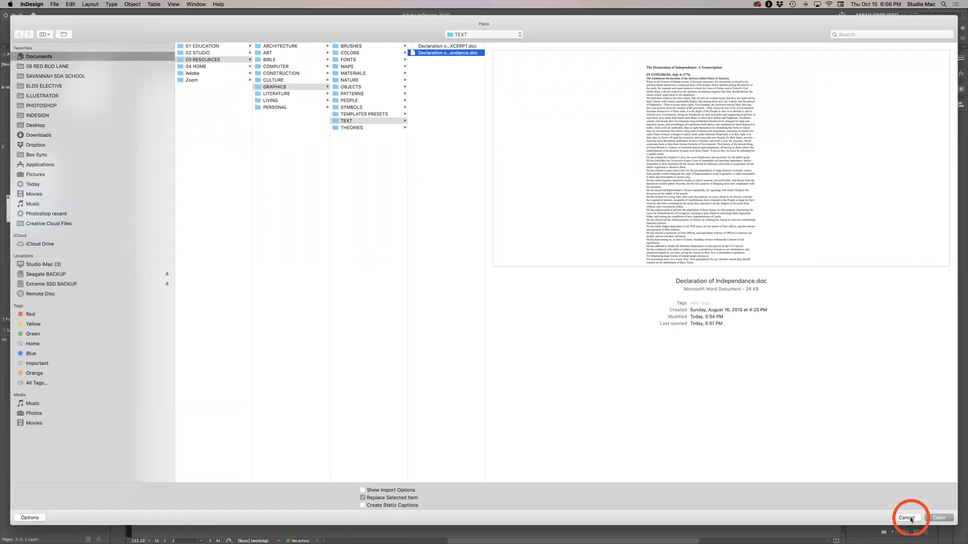
{"action": "left_click", "coordinate": [936, 518]}
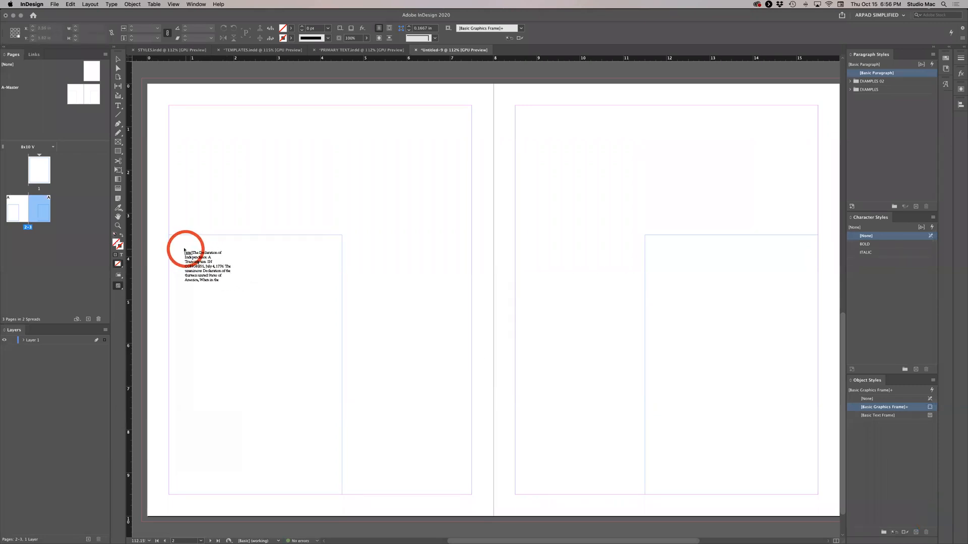
{"action": "left_click", "coordinate": [182, 248]}
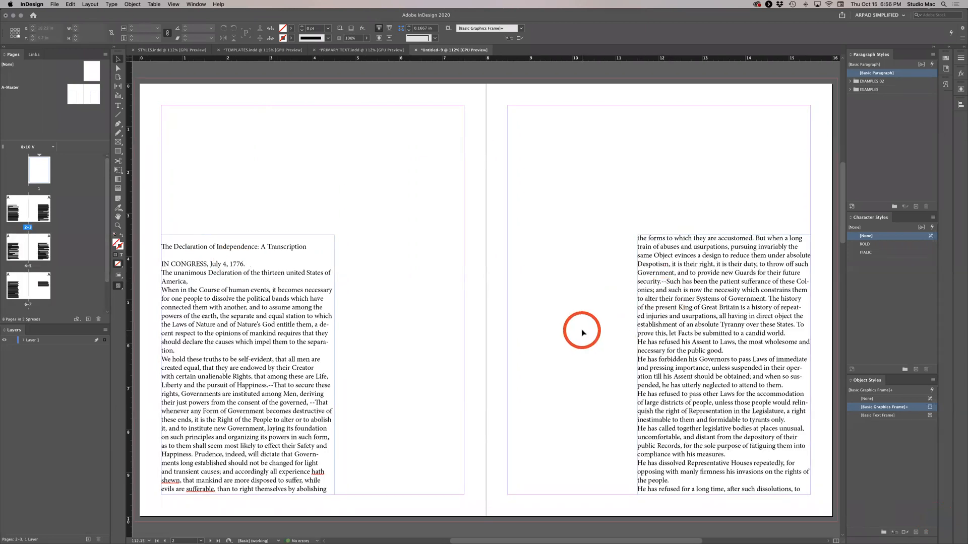
Review how the placed text flows through the spreads, and enter the text frame on page 2 to inspect its formatting.
{"action": "scroll", "coordinate": [582, 329], "scroll_direction": "down", "scroll_amount": 10}
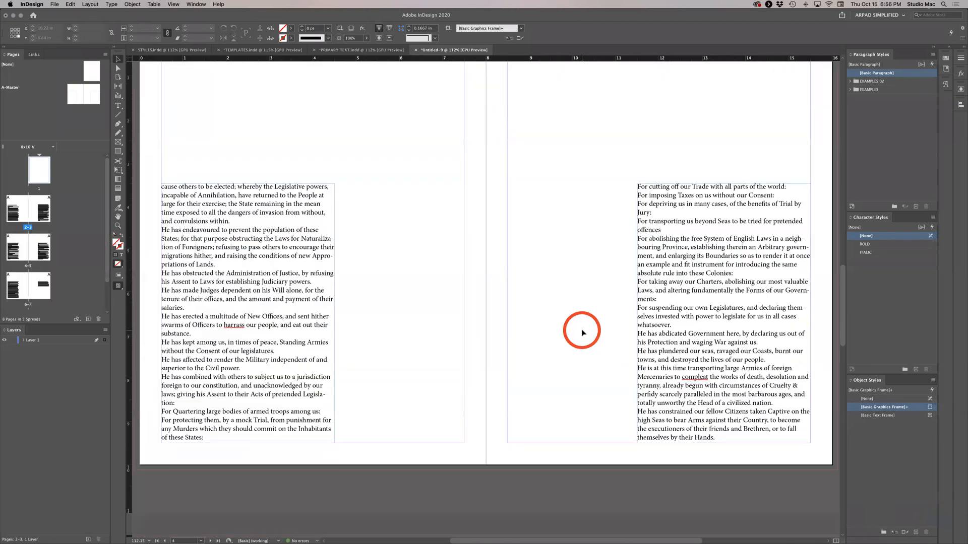
{"action": "scroll", "coordinate": [581, 328], "scroll_direction": "down", "scroll_amount": 8}
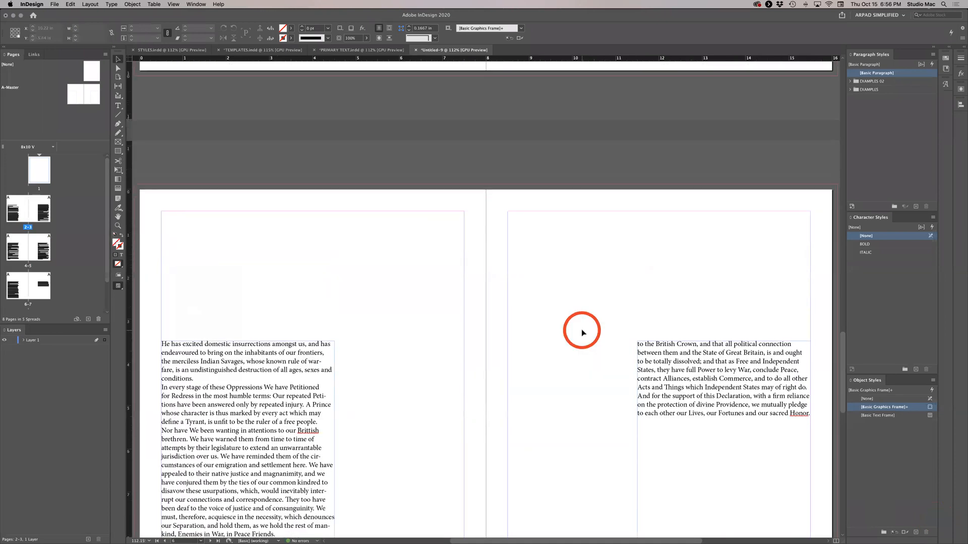
{"action": "scroll", "coordinate": [582, 331], "scroll_direction": "down", "scroll_amount": 3}
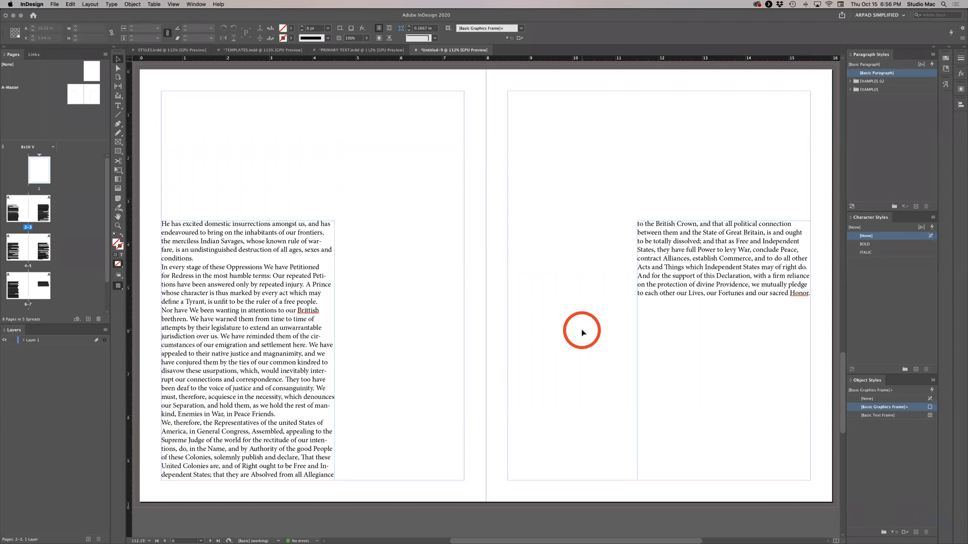
{"action": "scroll", "coordinate": [582, 330], "scroll_direction": "up", "scroll_amount": 10}
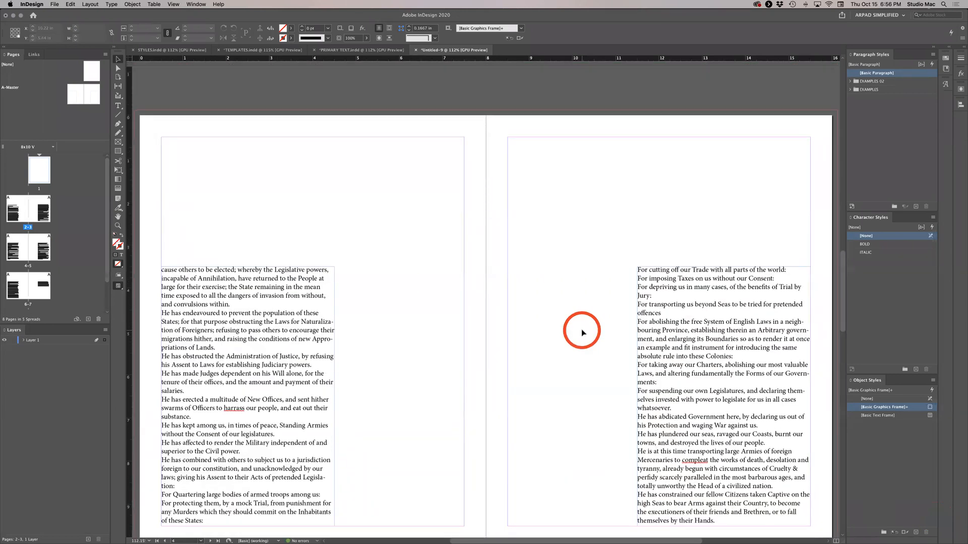
{"action": "scroll", "coordinate": [582, 330], "scroll_direction": "up", "scroll_amount": 12}
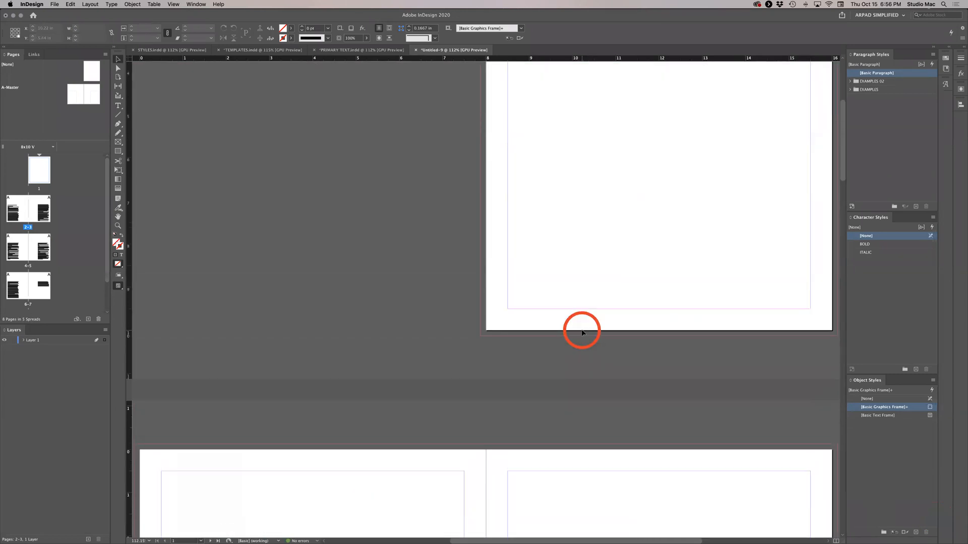
{"action": "scroll", "coordinate": [582, 331], "scroll_direction": "down", "scroll_amount": 10}
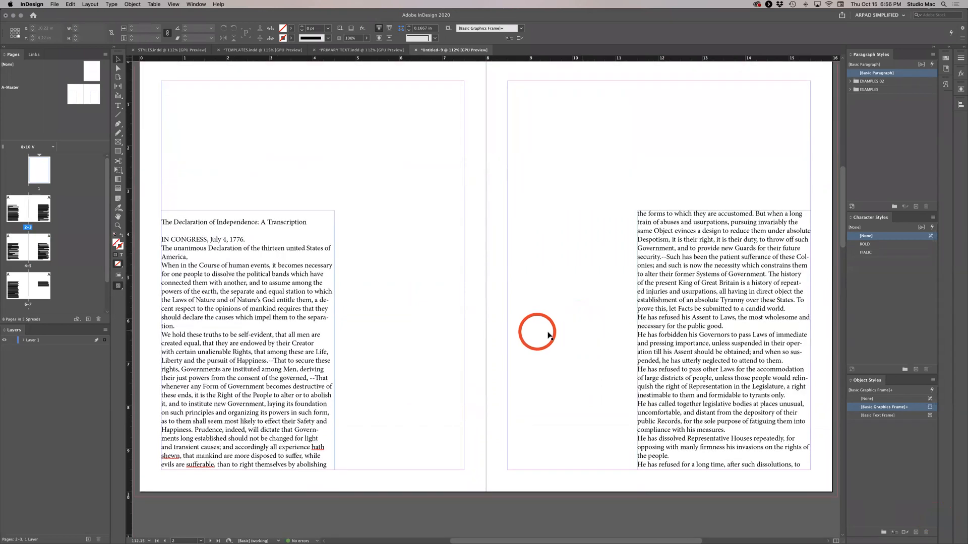
{"action": "left_click", "coordinate": [299, 305]}
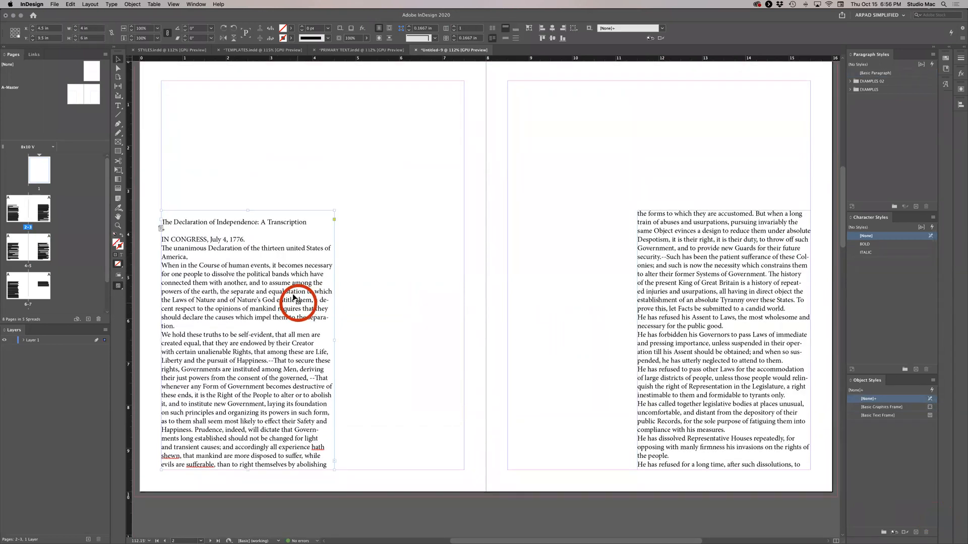
{"action": "double_click", "coordinate": [291, 295]}
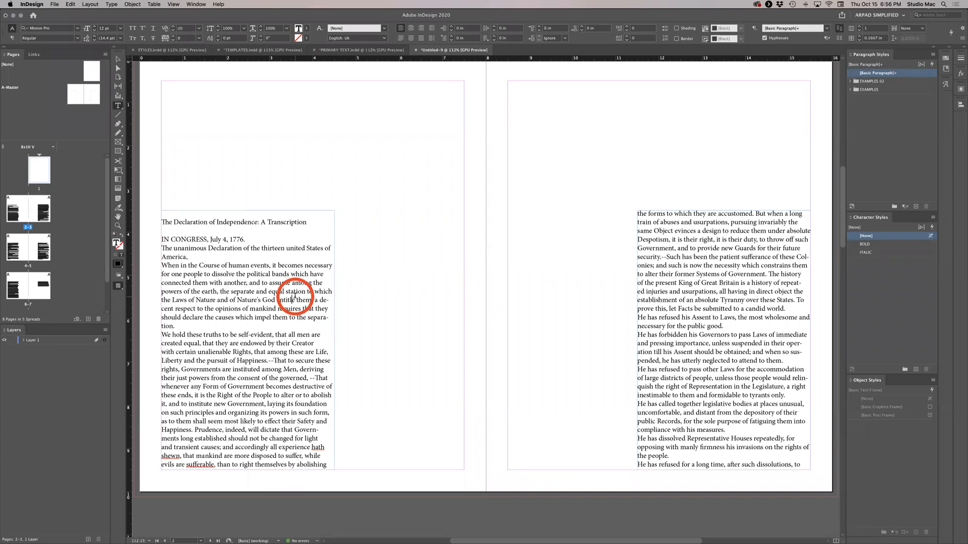
Undo the text placement and choose the TEXT 01 paragraph style from the EXAMPLES 02 group.
{"action": "key", "text": "super+z"}
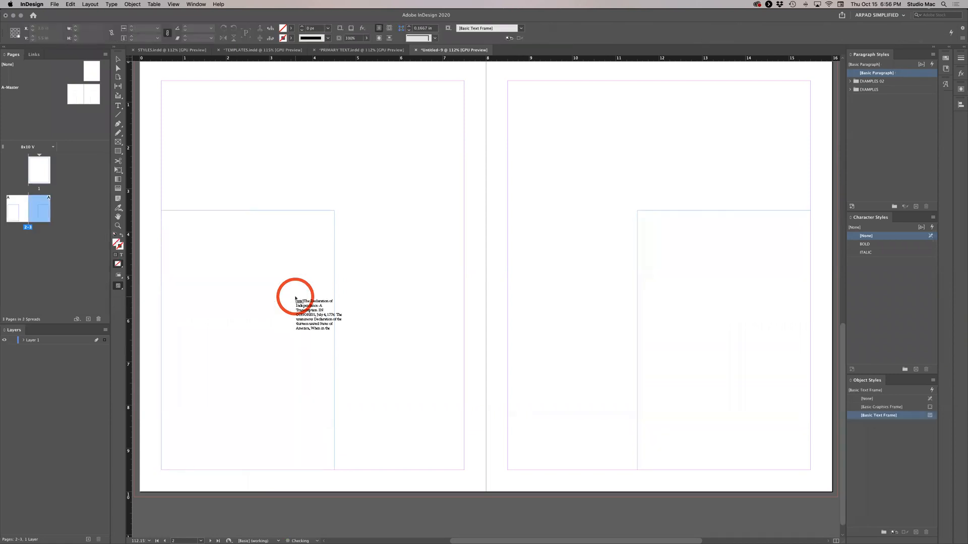
{"action": "left_click", "coordinate": [851, 83]}
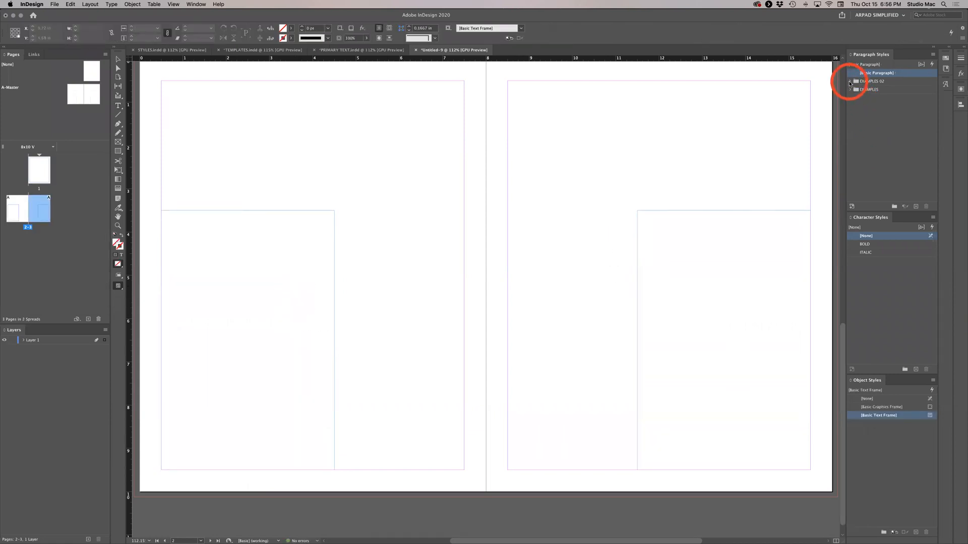
{"action": "left_click", "coordinate": [890, 106]}
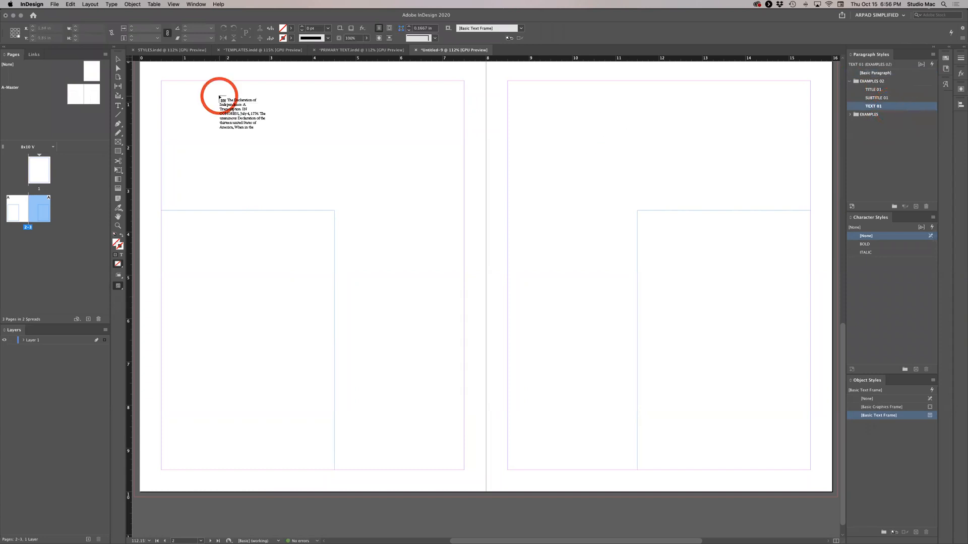
Discard the loaded text and place Declaration of Independance.doc into the primary text frame on page 2.
{"action": "left_click", "coordinate": [55, 4]}
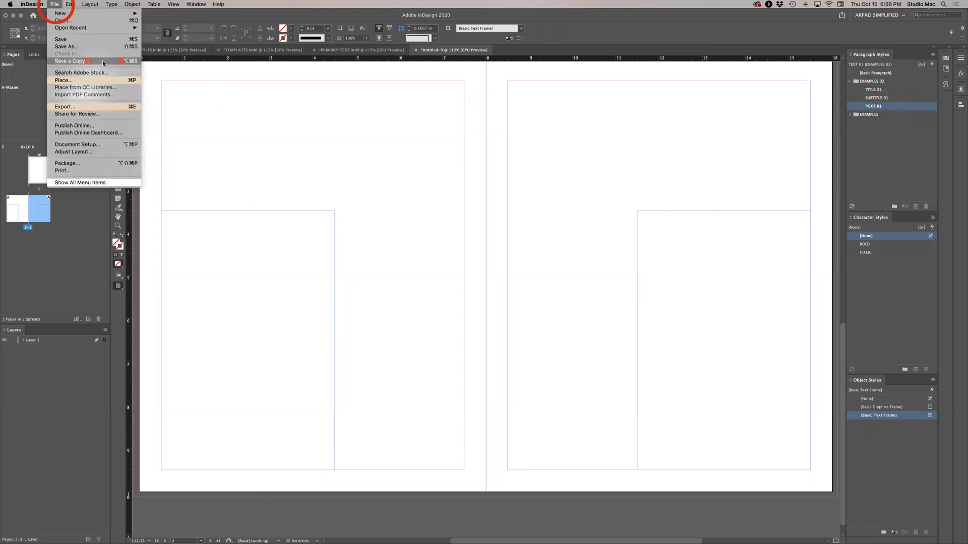
{"action": "left_click", "coordinate": [227, 165]}
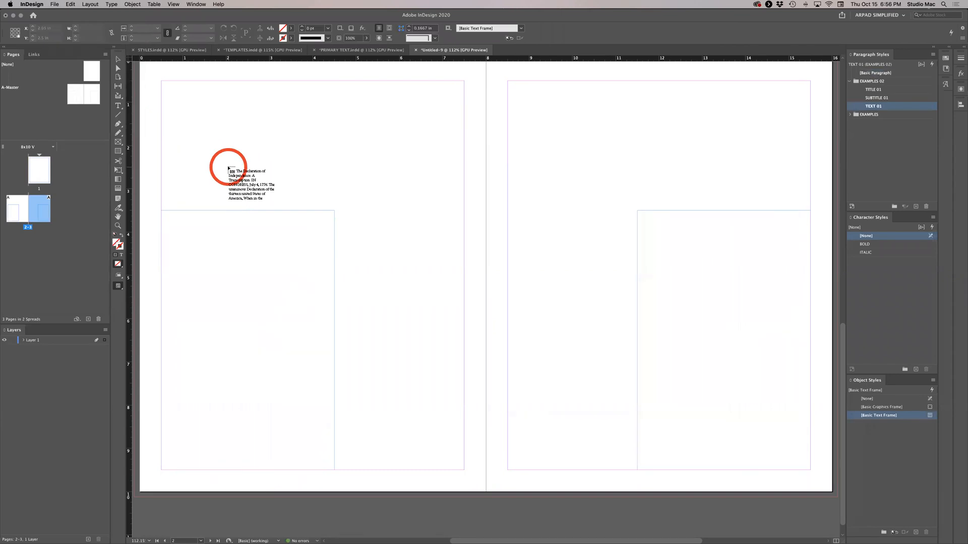
{"action": "key", "text": "Escape"}
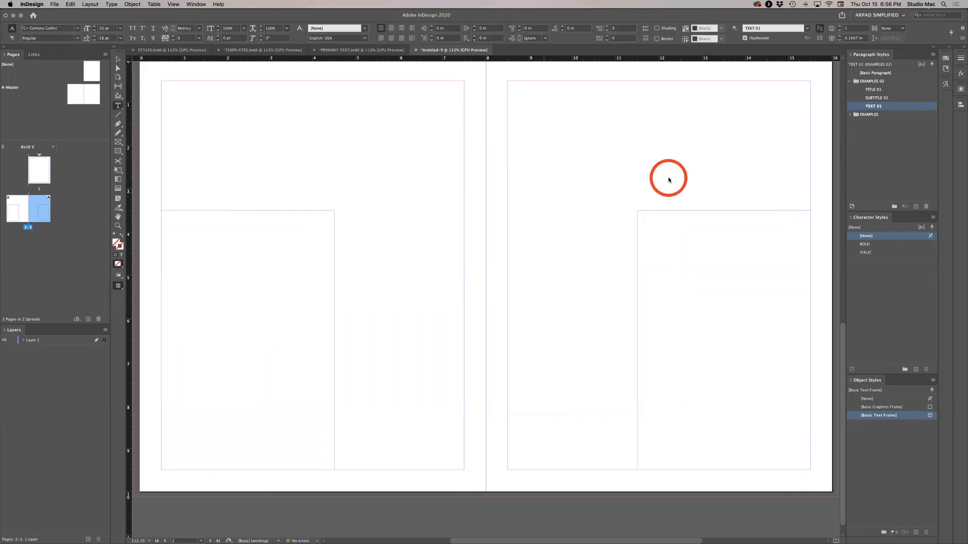
{"action": "left_click", "coordinate": [54, 4]}
{"action": "left_click", "coordinate": [72, 81]}
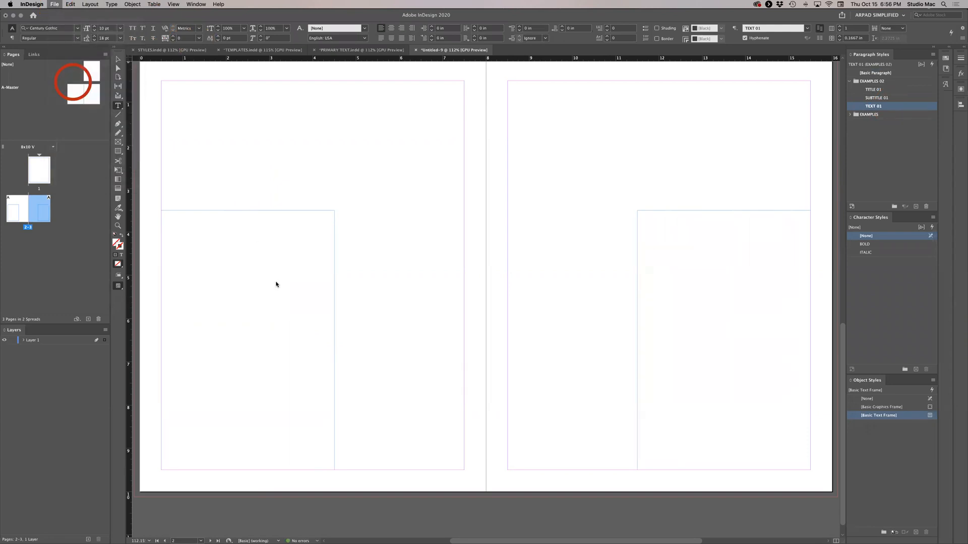
{"action": "left_click", "coordinate": [220, 54]}
{"action": "left_click", "coordinate": [220, 54]}
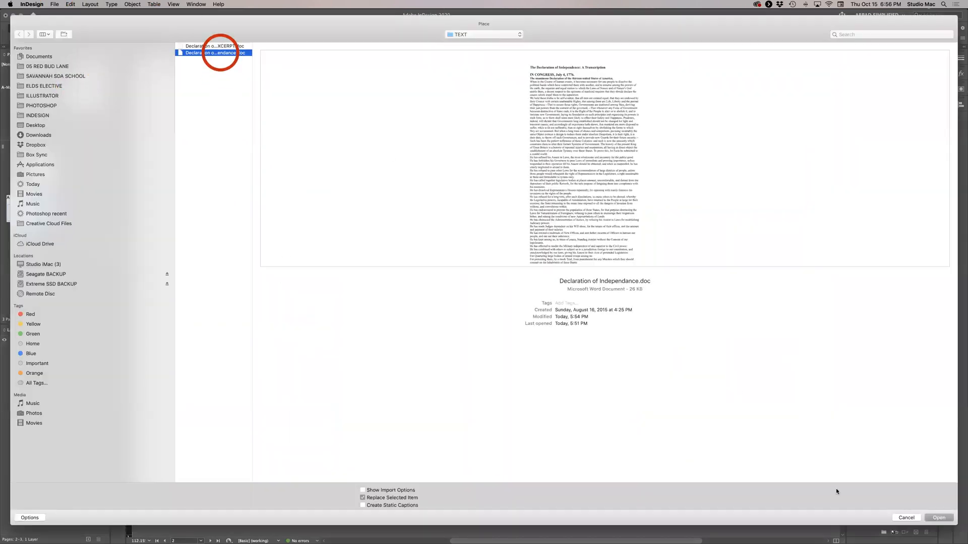
{"action": "left_click", "coordinate": [932, 519]}
{"action": "left_click", "coordinate": [215, 237]}
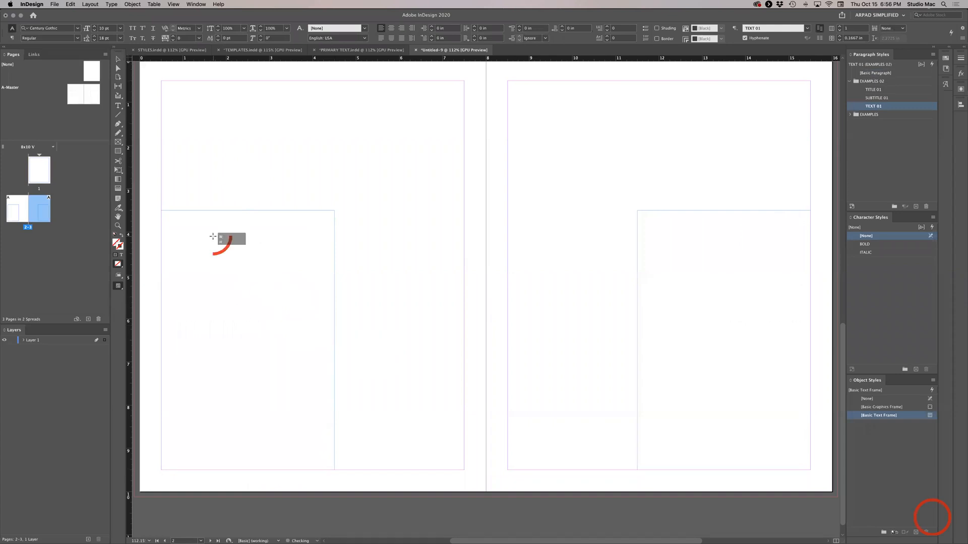
{"action": "left_click", "coordinate": [527, 316]}
Apply the TITLE 01 style to the Declaration heading and SUBTITLE 01 to the "unanimous Declaration" paragraph on page 2.
{"action": "scroll", "coordinate": [530, 317], "scroll_direction": "down", "scroll_amount": 10}
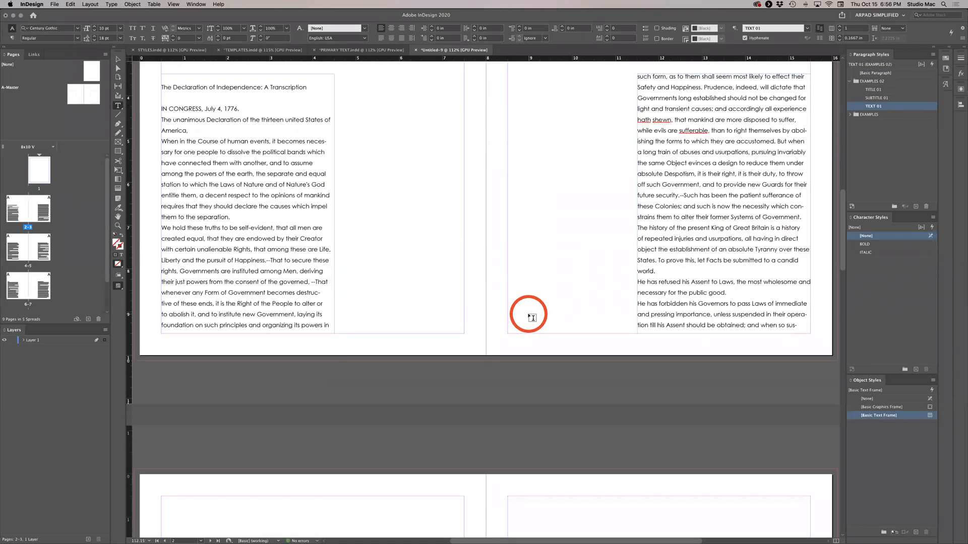
{"action": "scroll", "coordinate": [532, 317], "scroll_direction": "up", "scroll_amount": 12}
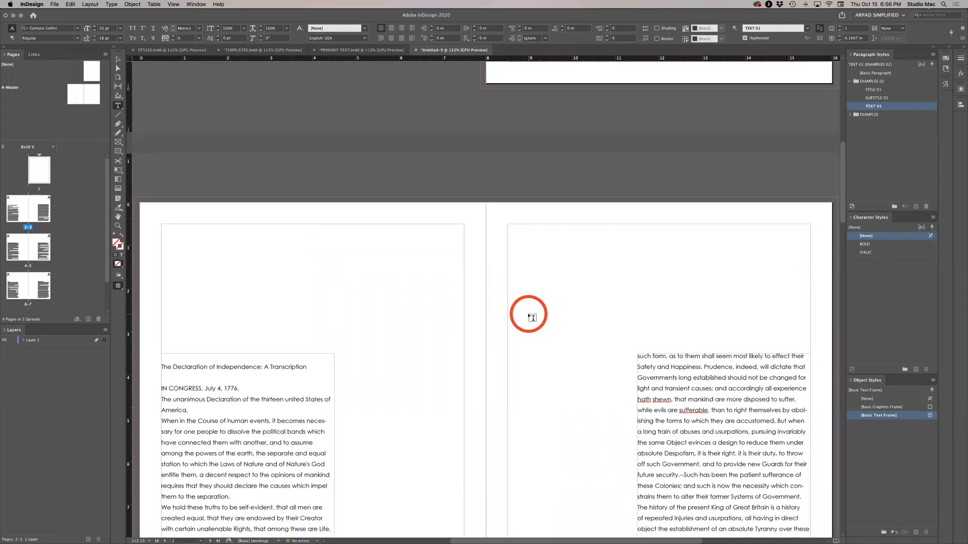
{"action": "scroll", "coordinate": [532, 316], "scroll_direction": "down", "scroll_amount": 4}
{"action": "left_click", "coordinate": [259, 215]}
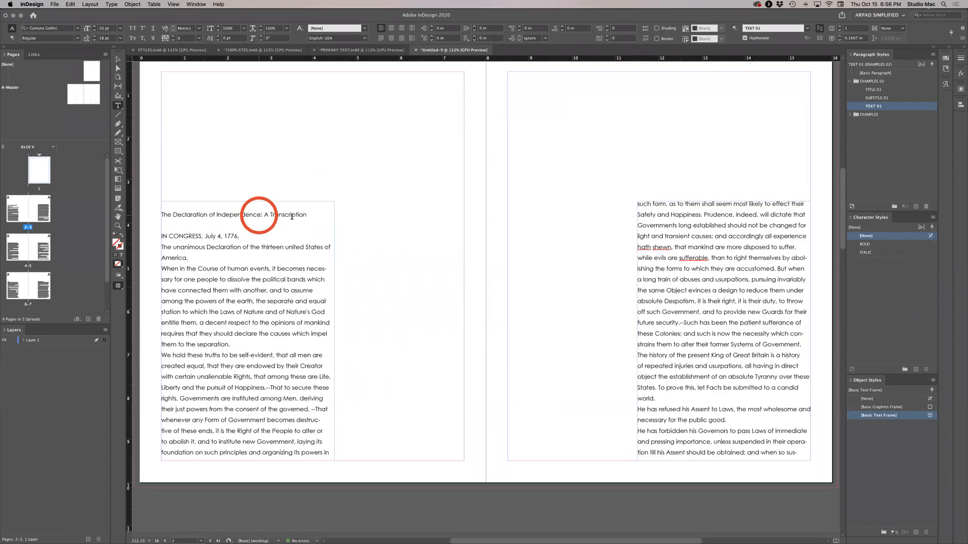
{"action": "left_click", "coordinate": [895, 91]}
{"action": "left_click", "coordinate": [218, 266]}
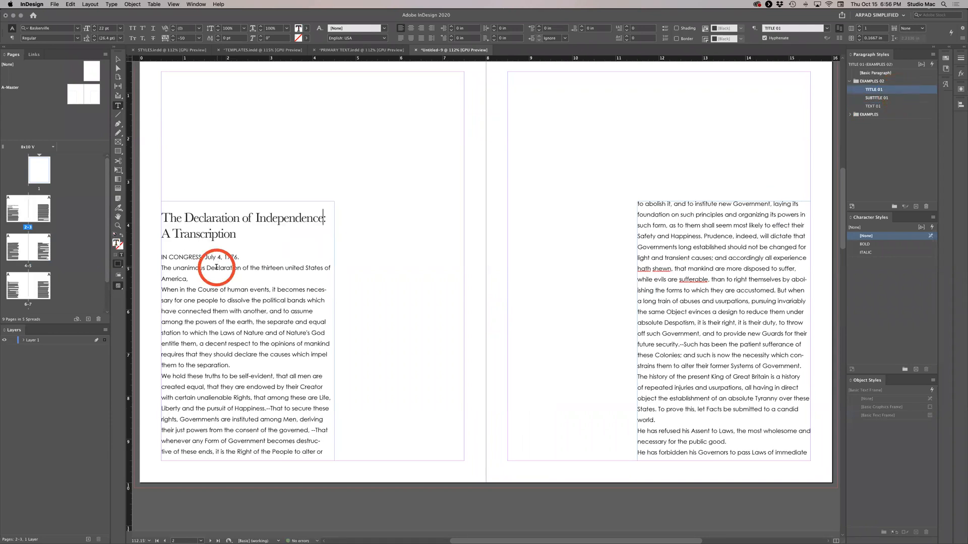
{"action": "left_click", "coordinate": [884, 98]}
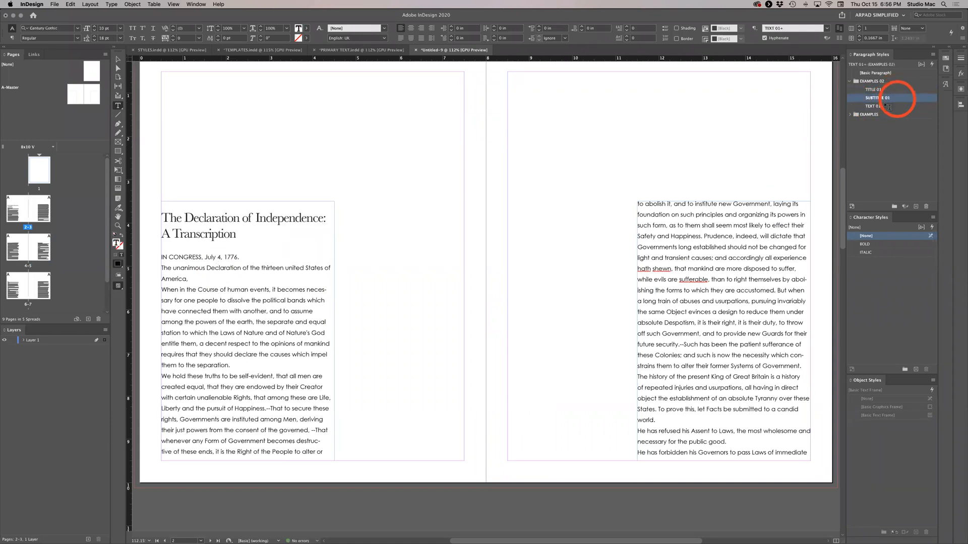
{"action": "left_click", "coordinate": [157, 115]}
{"action": "left_click", "coordinate": [121, 65]}
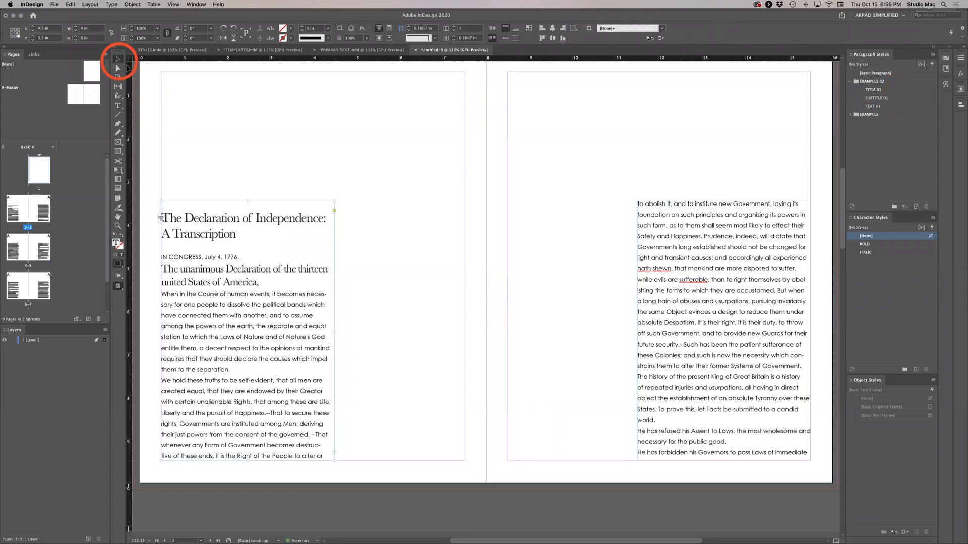
{"action": "left_click", "coordinate": [334, 175]}
{"action": "scroll", "coordinate": [333, 176], "scroll_direction": "down", "scroll_amount": 1}
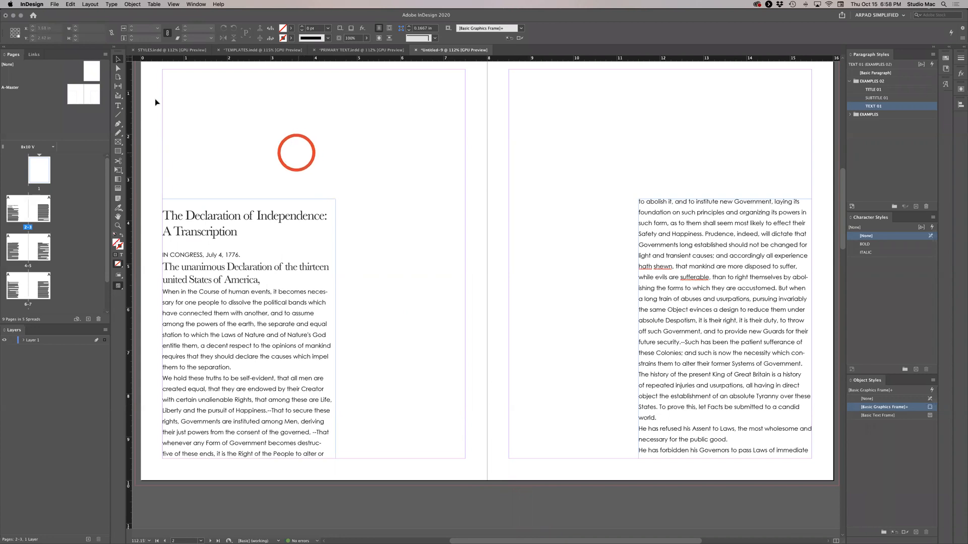
Enable Create Links When Placing Text and Spreadsheet Files in the File Handling preferences.
{"action": "left_click", "coordinate": [36, 5]}
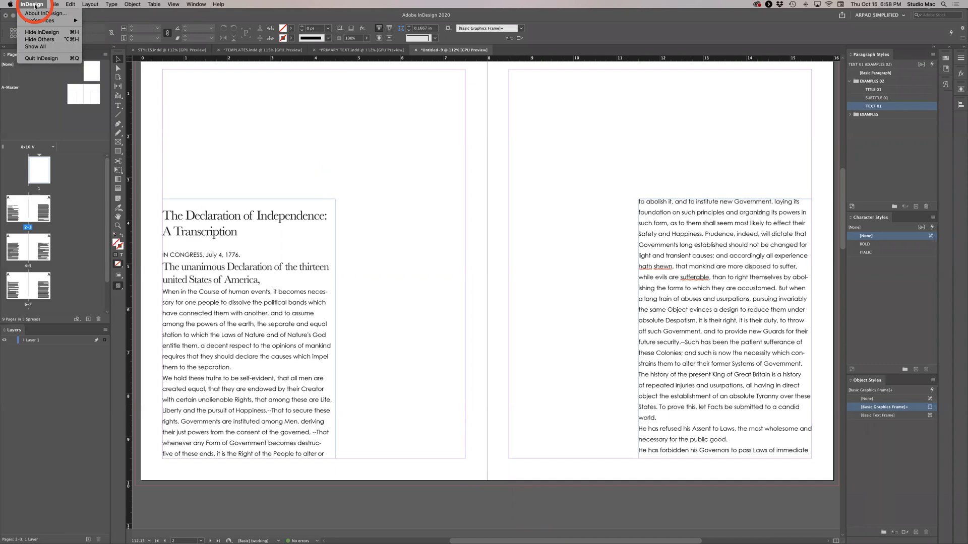
{"action": "mouse_move", "coordinate": [34, 20]}
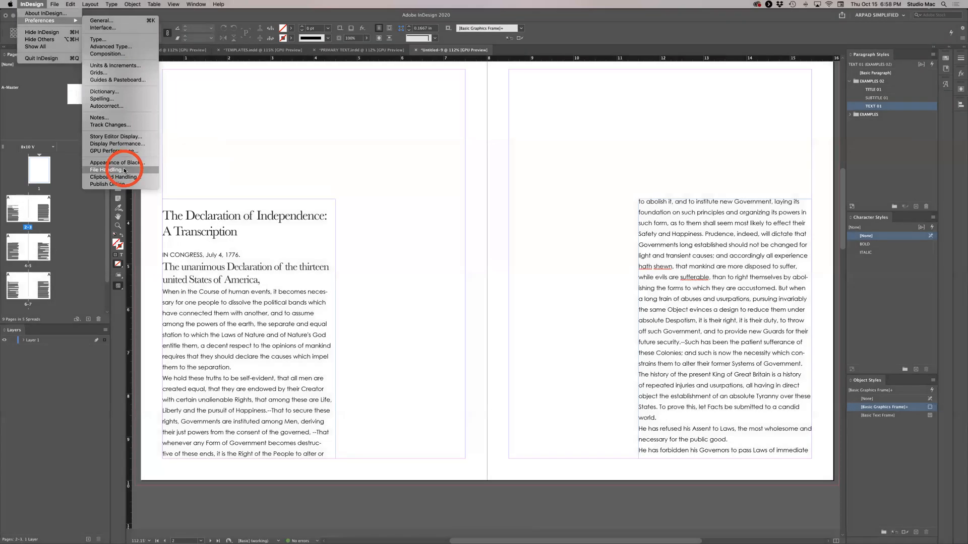
{"action": "left_click", "coordinate": [116, 172]}
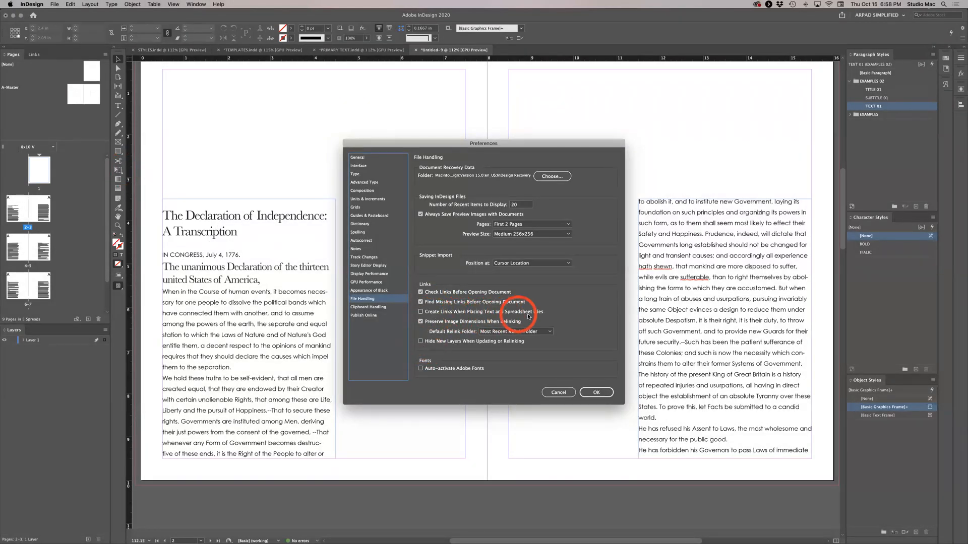
{"action": "left_click", "coordinate": [421, 312]}
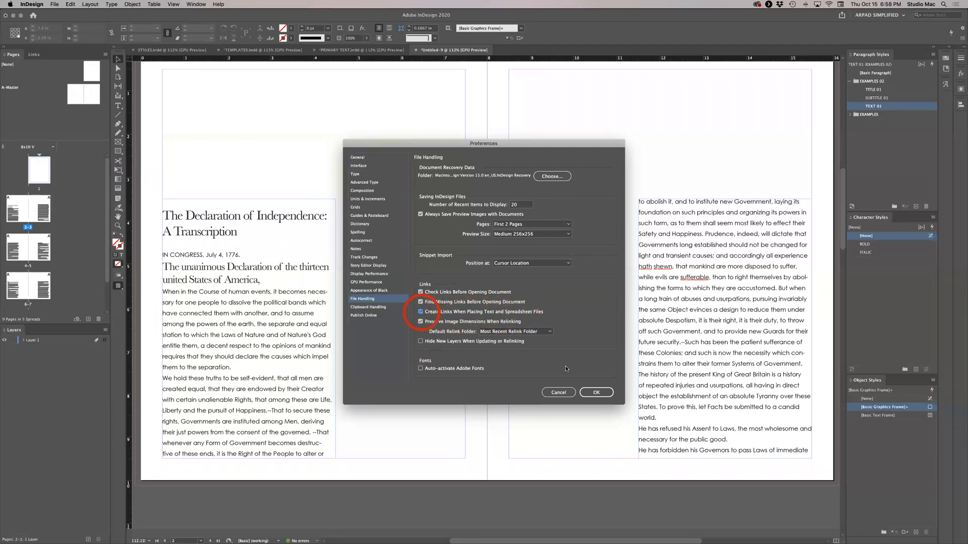
{"action": "left_click", "coordinate": [595, 393]}
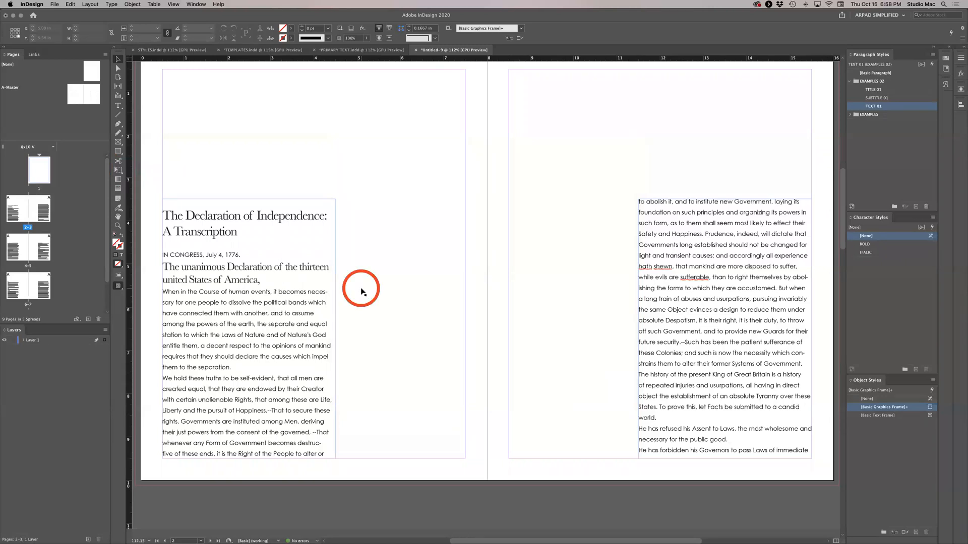
Select the entire threaded story starting on page 2 and delete its text.
{"action": "double_click", "coordinate": [296, 291]}
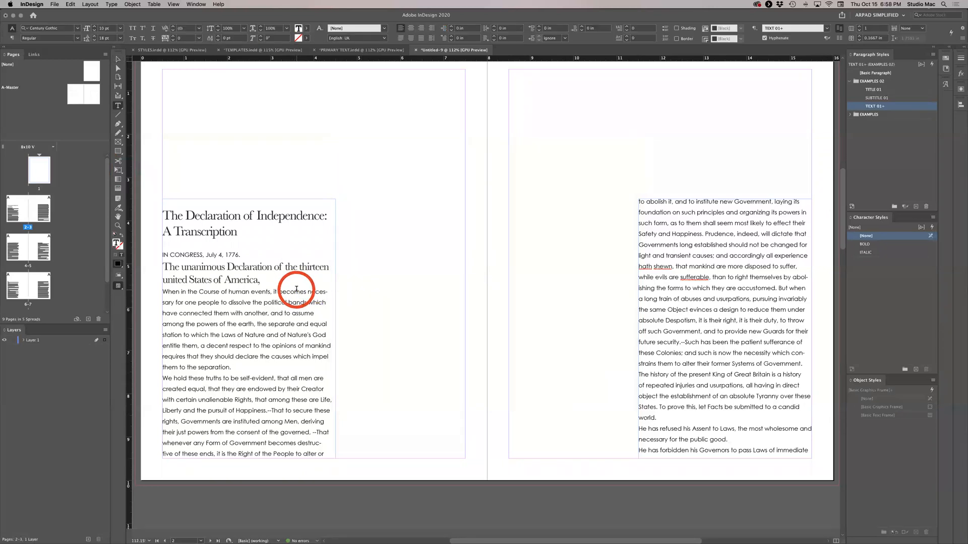
{"action": "key", "text": "super+a"}
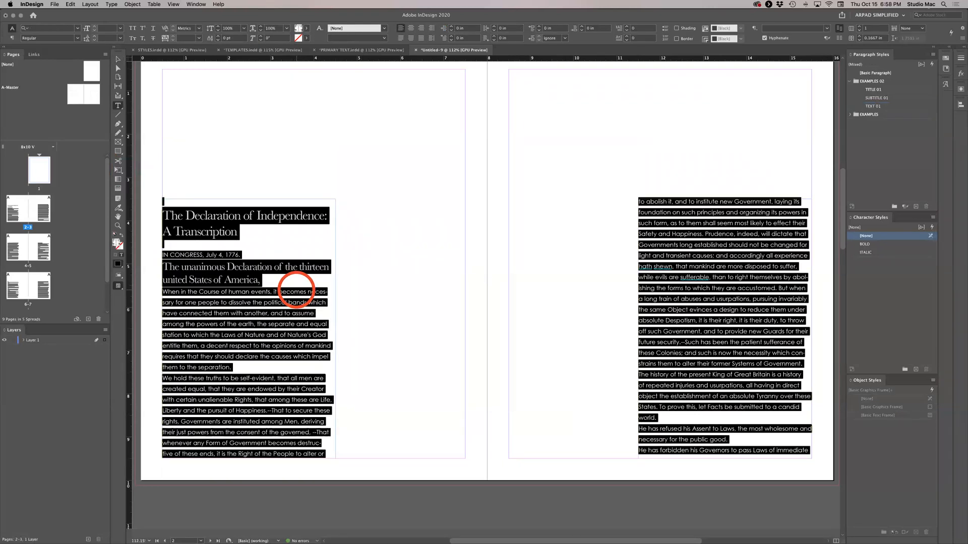
{"action": "key", "text": "BackSpace"}
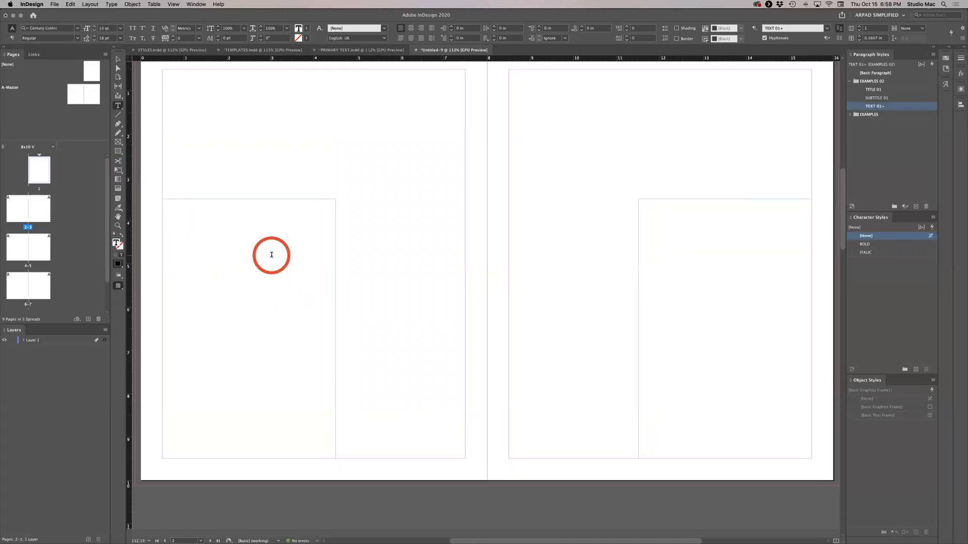
Check the link creation option for placed text files in the File Handling preferences and leave without saving changes.
{"action": "left_click", "coordinate": [31, 4]}
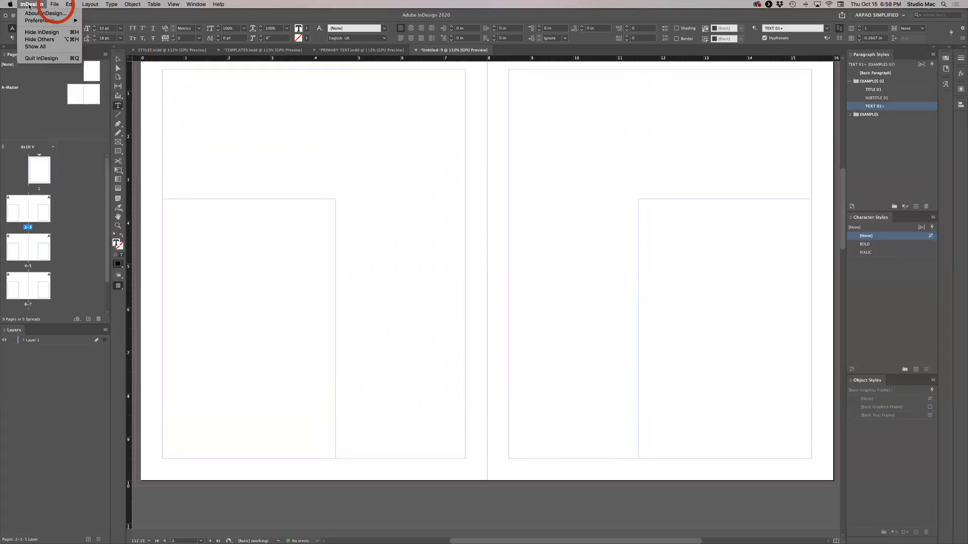
{"action": "mouse_move", "coordinate": [39, 20]}
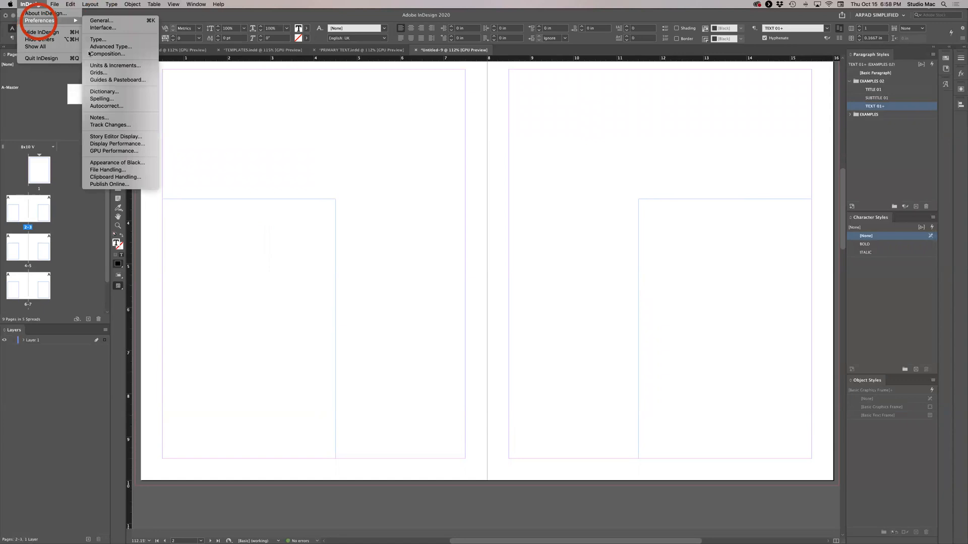
{"action": "left_click", "coordinate": [112, 170]}
{"action": "left_click", "coordinate": [420, 312]}
{"action": "left_click", "coordinate": [558, 393]}
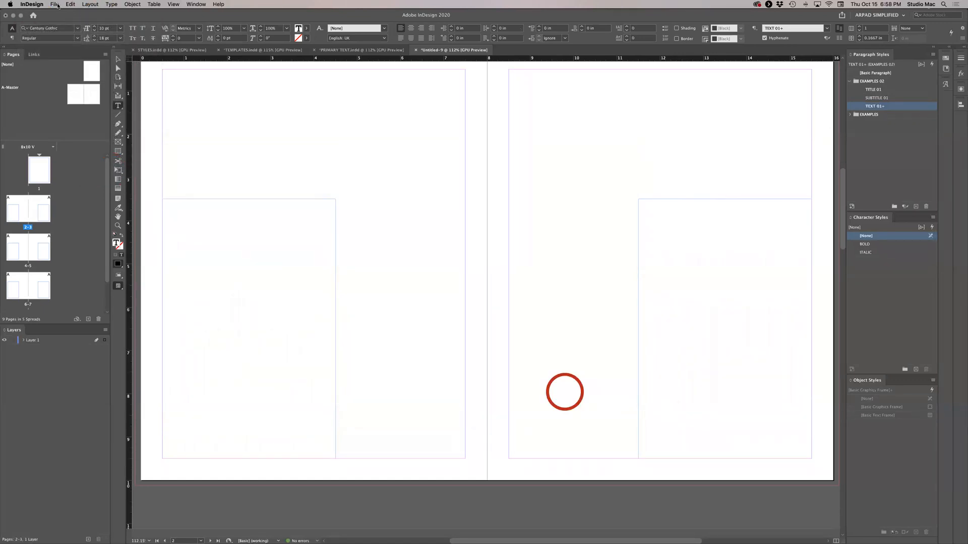
Place Declaration of Independance.doc as linked text in the emptied text frame on page 2.
{"action": "left_click", "coordinate": [57, 5]}
{"action": "left_click", "coordinate": [87, 80]}
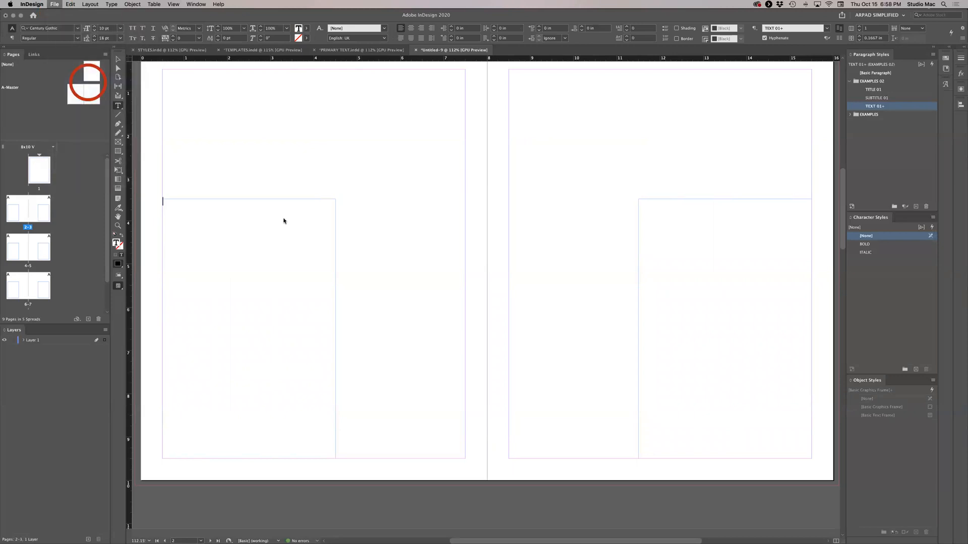
{"action": "left_click", "coordinate": [209, 52]}
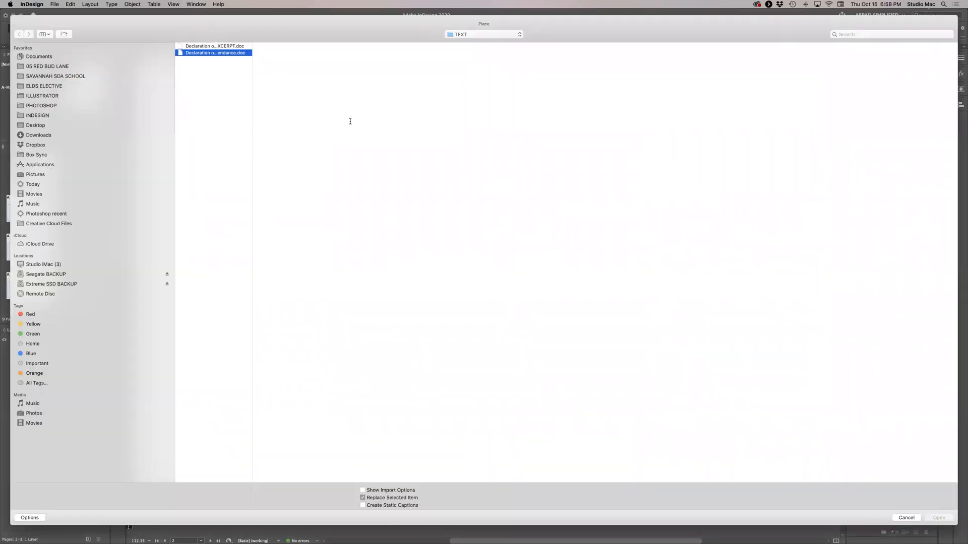
{"action": "left_click", "coordinate": [939, 518]}
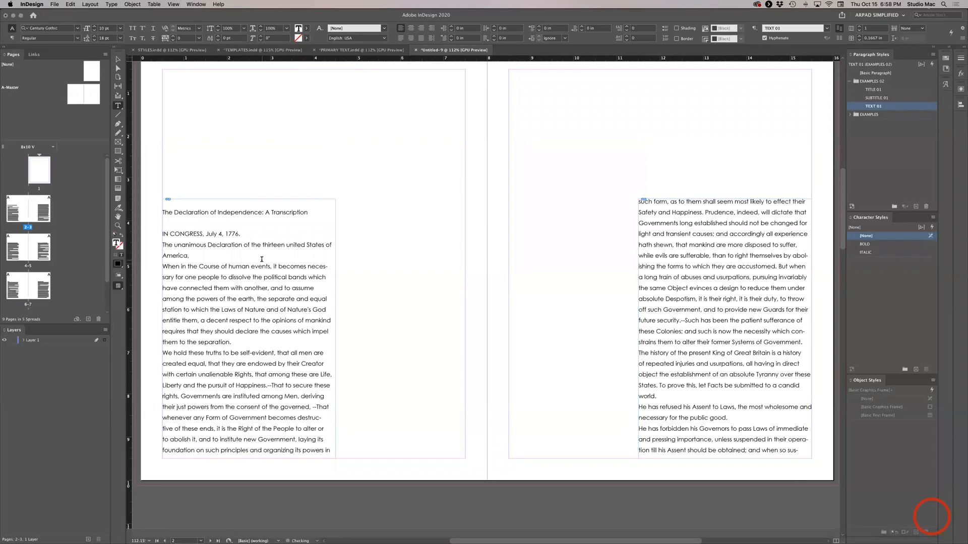
Style the linked text's Declaration heading with TITLE 01 and its "unanimous Declaration" paragraph with SUBTITLE 01.
{"action": "left_click", "coordinate": [245, 212]}
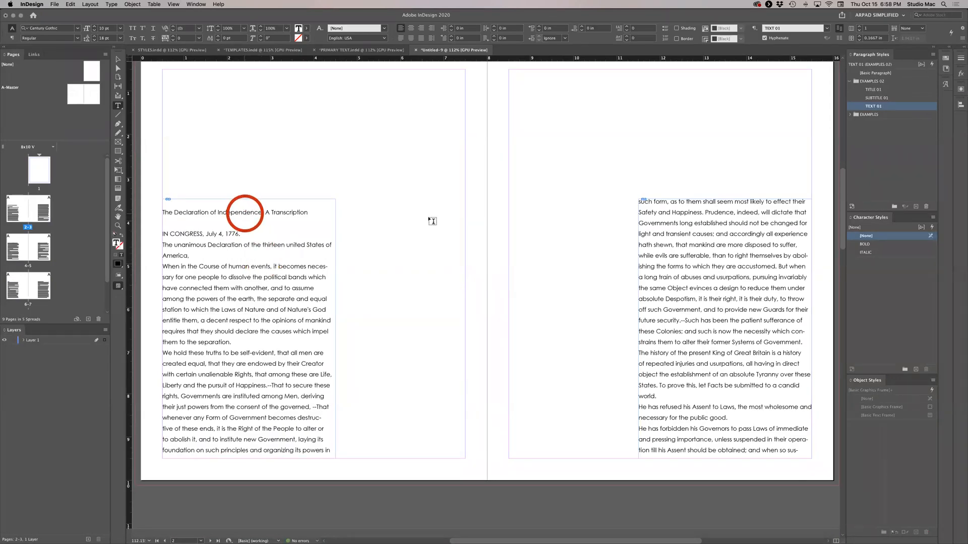
{"action": "left_click", "coordinate": [898, 90]}
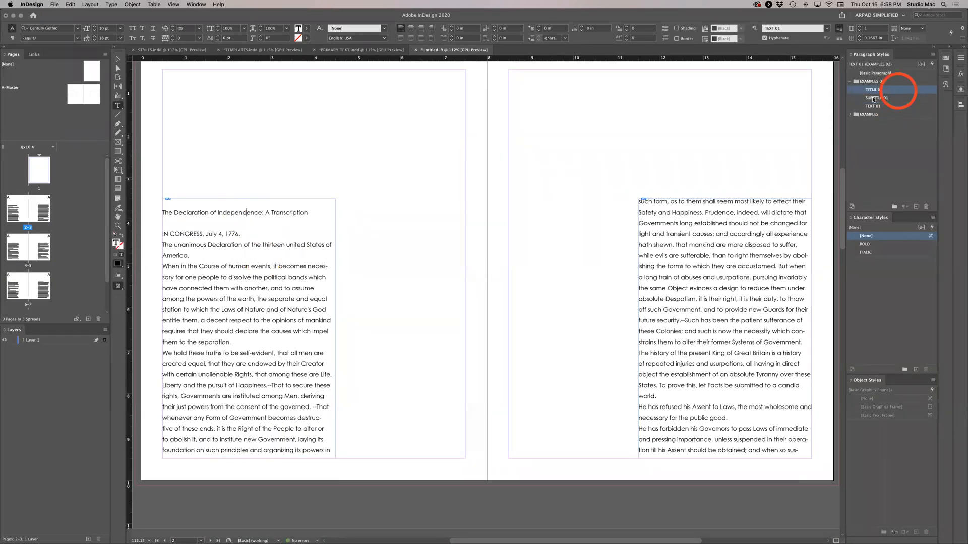
{"action": "left_click", "coordinate": [234, 266]}
{"action": "left_click", "coordinate": [898, 100]}
Update the modified Declaration of Independance.doc link from its frame on page 2, accepting the loss of local edits.
{"action": "left_click", "coordinate": [119, 61]}
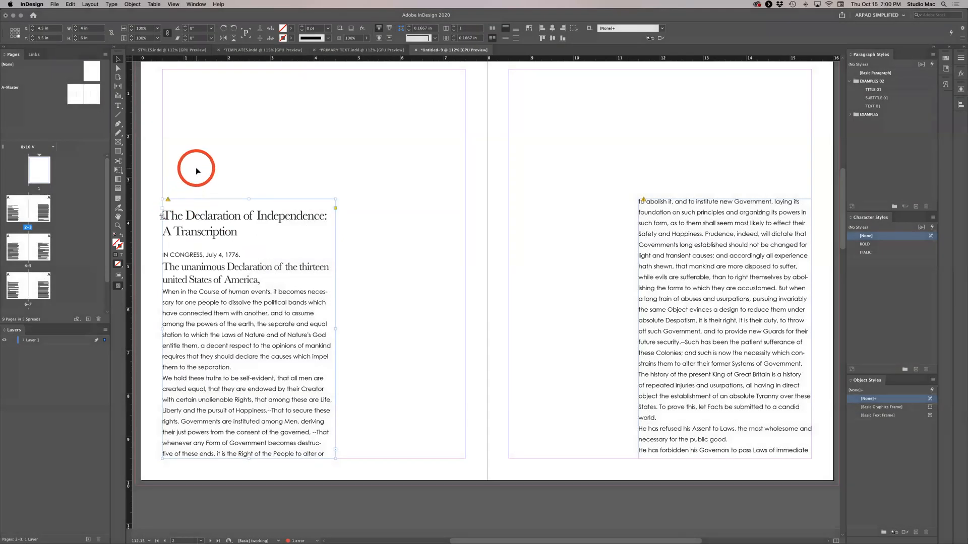
{"action": "left_click", "coordinate": [168, 199]}
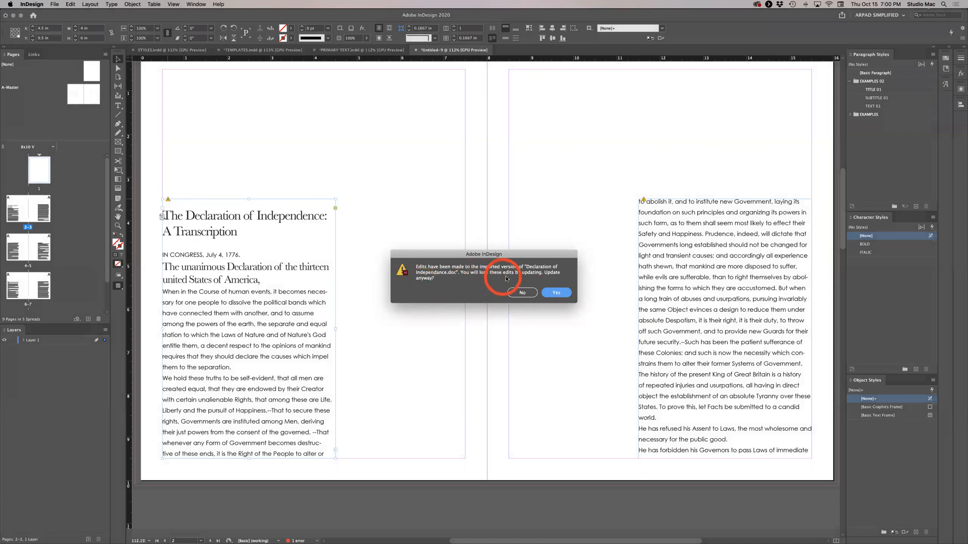
{"action": "left_click", "coordinate": [556, 293]}
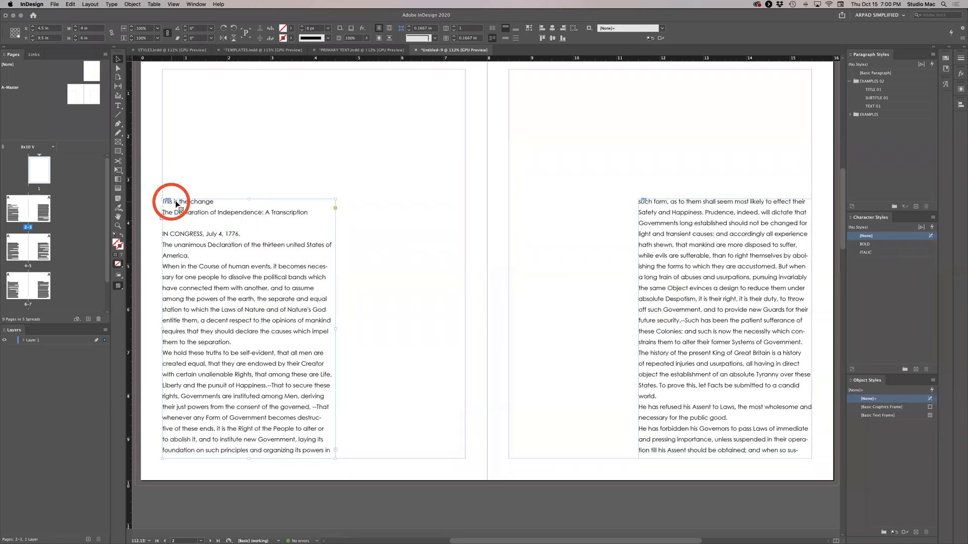
Reapply TITLE 01 to the Declaration heading and SUBTITLE 01 to the "unanimous Declaration" paragraph in the updated text.
{"action": "double_click", "coordinate": [225, 213]}
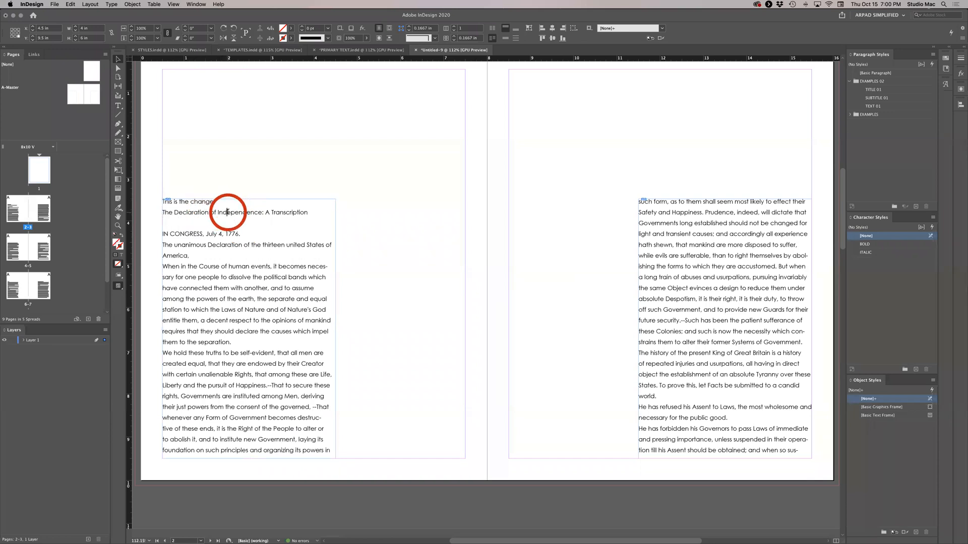
{"action": "left_click", "coordinate": [878, 89]}
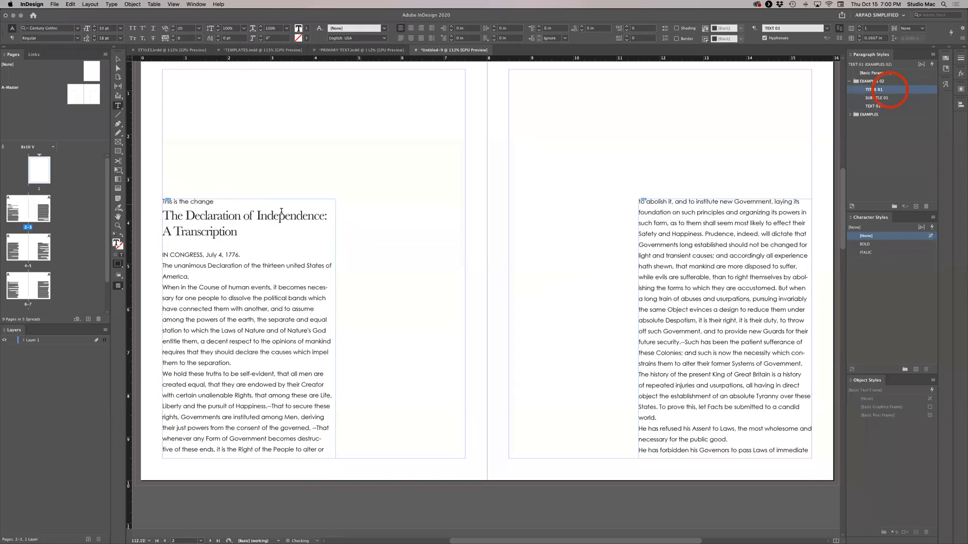
{"action": "left_click", "coordinate": [217, 266]}
{"action": "left_click", "coordinate": [897, 99]}
{"action": "left_click", "coordinate": [227, 203]}
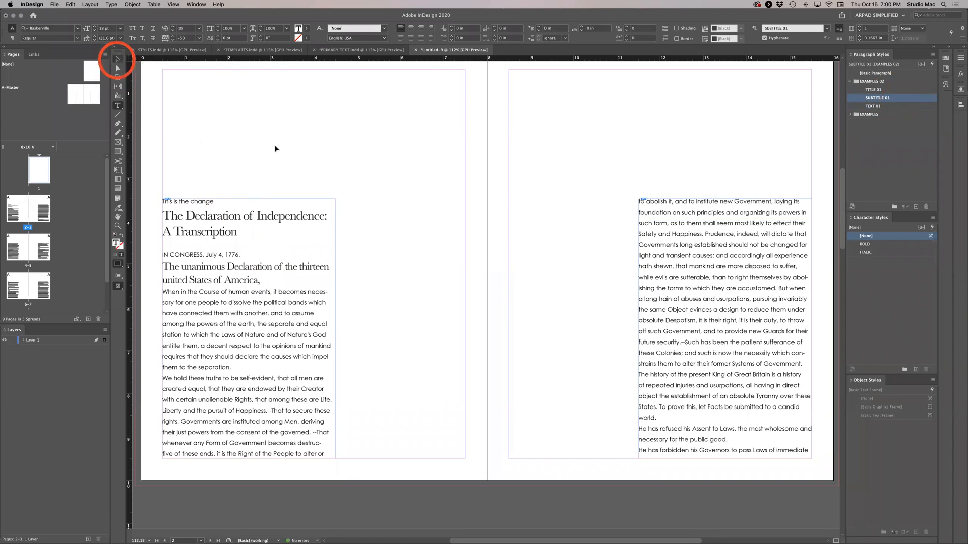
Open A-Master and split the text frame on its right-hand page into 2 columns.
{"action": "left_click", "coordinate": [117, 61]}
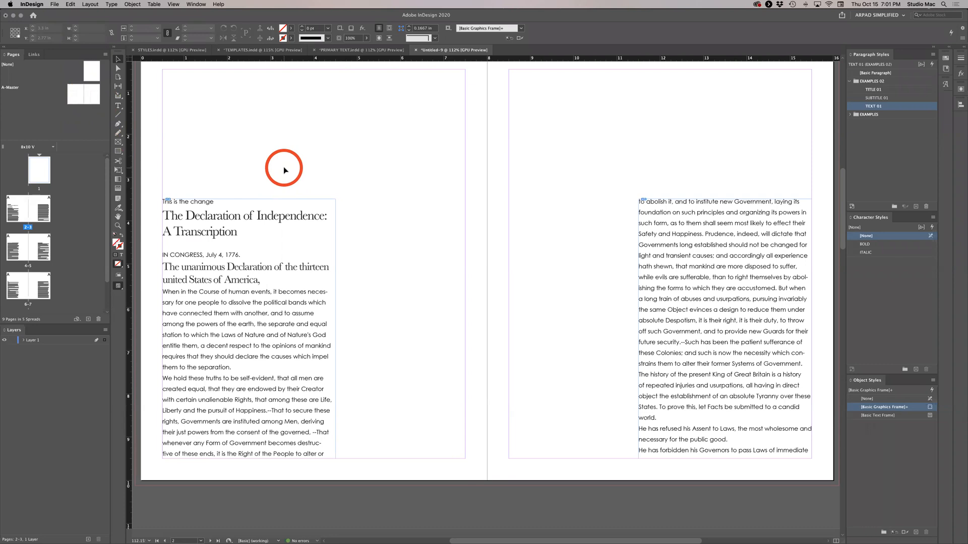
{"action": "double_click", "coordinate": [92, 94]}
{"action": "scroll", "coordinate": [240, 185], "scroll_direction": "left", "scroll_amount": 4}
{"action": "scroll", "coordinate": [240, 185], "scroll_direction": "up", "scroll_amount": 2}
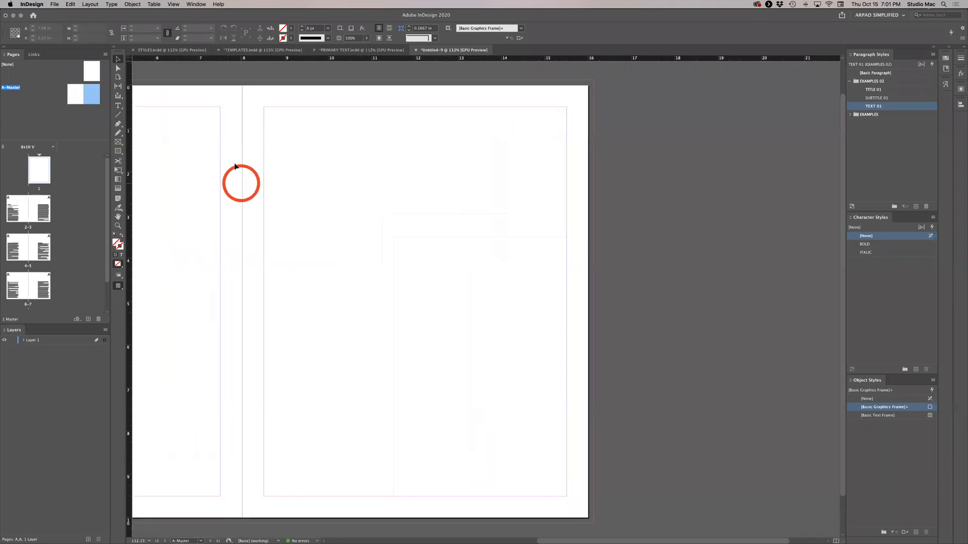
{"action": "left_click", "coordinate": [394, 264]}
{"action": "scroll", "coordinate": [322, 249], "scroll_direction": "left", "scroll_amount": 3}
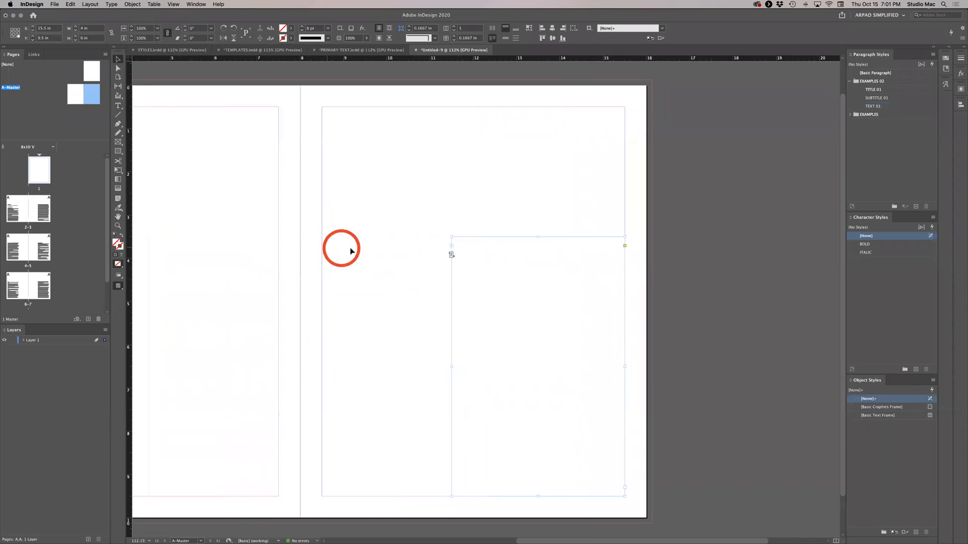
{"action": "scroll", "coordinate": [352, 251], "scroll_direction": "down", "scroll_amount": 1}
{"action": "scroll", "coordinate": [351, 250], "scroll_direction": "left", "scroll_amount": 1}
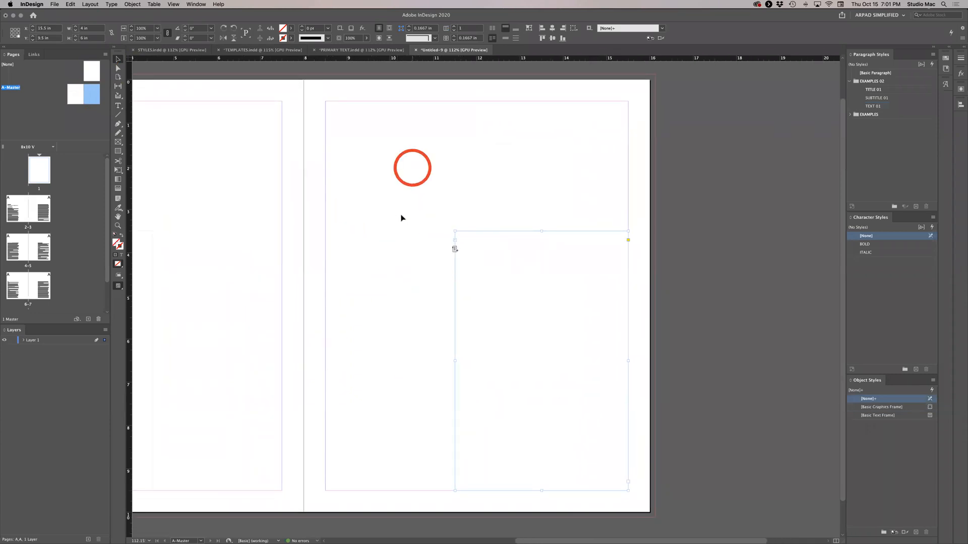
{"action": "left_click", "coordinate": [454, 28]}
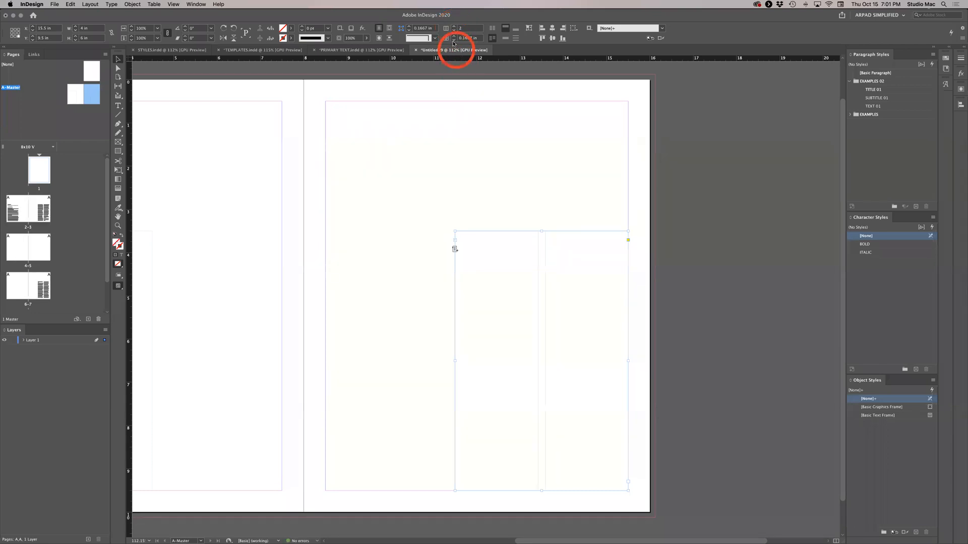
Switch the ruler units to points and set the right-hand master frame's column gutter to 6 pt.
{"action": "right_click", "coordinate": [133, 64]}
{"action": "left_click", "coordinate": [158, 78]}
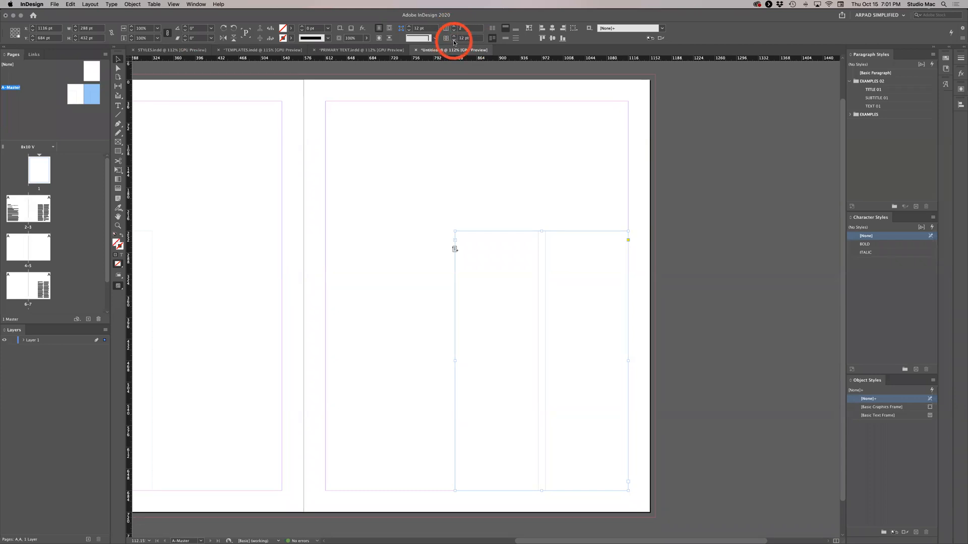
{"action": "left_click", "coordinate": [454, 40]}
{"action": "left_click", "coordinate": [454, 40]}
{"action": "left_click", "coordinate": [455, 41]}
{"action": "left_click", "coordinate": [455, 40]}
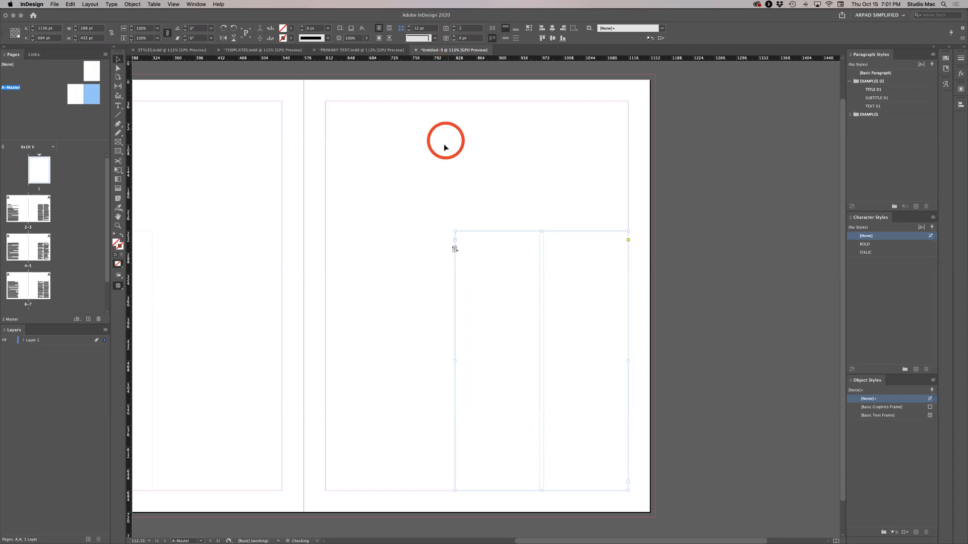
Give the text frame on the left-hand page of A-Master 2 columns with a 6 pt gutter.
{"action": "scroll", "coordinate": [447, 145], "scroll_direction": "left", "scroll_amount": 10}
{"action": "left_click", "coordinate": [430, 234]}
{"action": "left_click", "coordinate": [419, 232]}
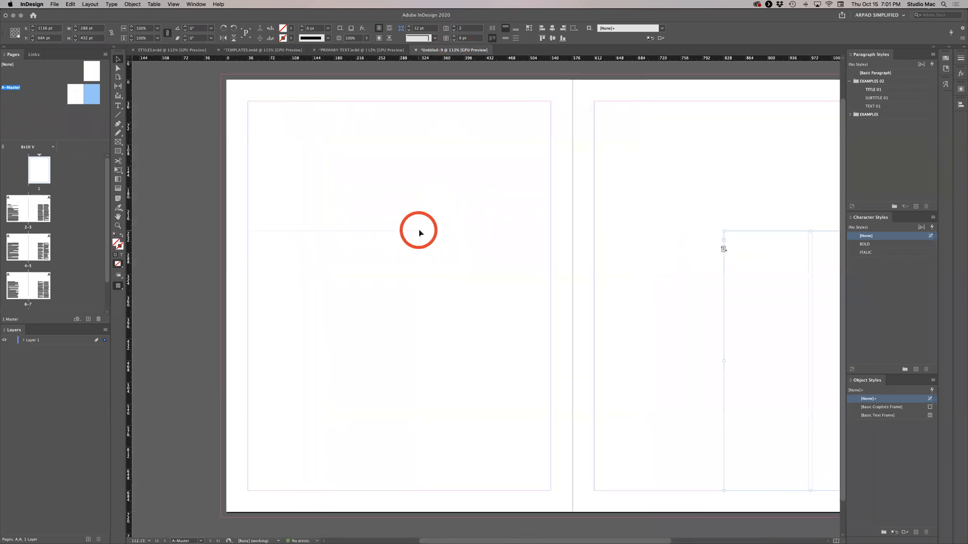
{"action": "left_click", "coordinate": [419, 231]}
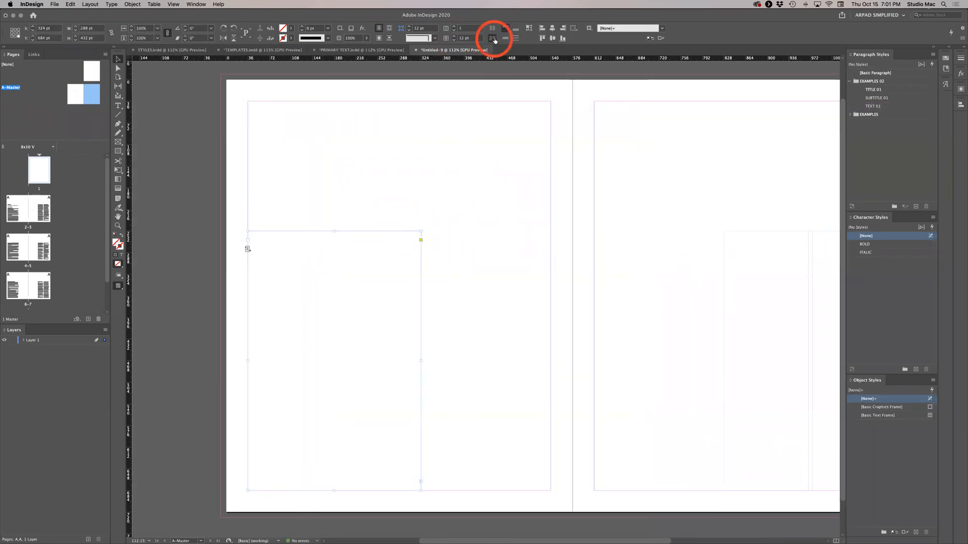
{"action": "left_click", "coordinate": [454, 27]}
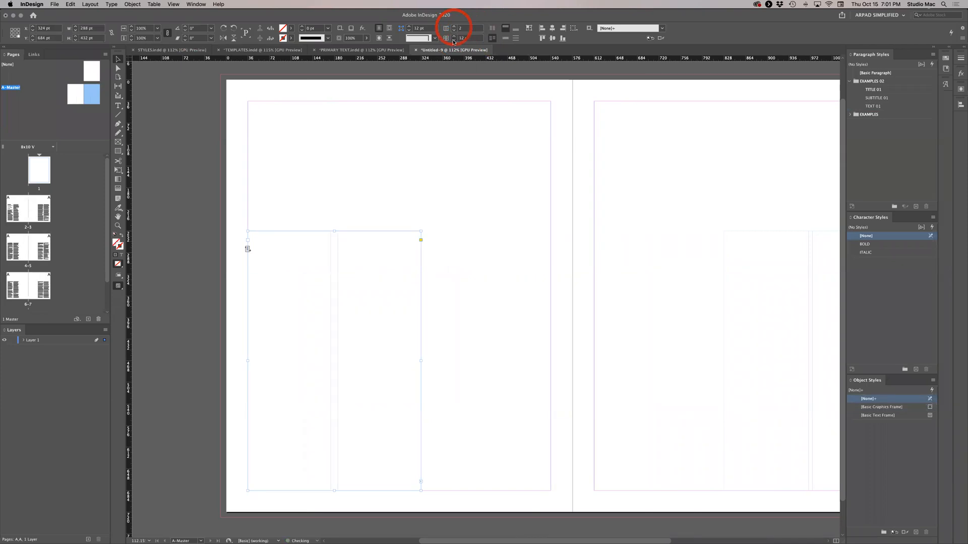
{"action": "left_click", "coordinate": [454, 40]}
{"action": "left_click", "coordinate": [453, 40]}
{"action": "left_click", "coordinate": [454, 40]}
{"action": "left_click", "coordinate": [454, 40]}
{"action": "left_click", "coordinate": [454, 40]}
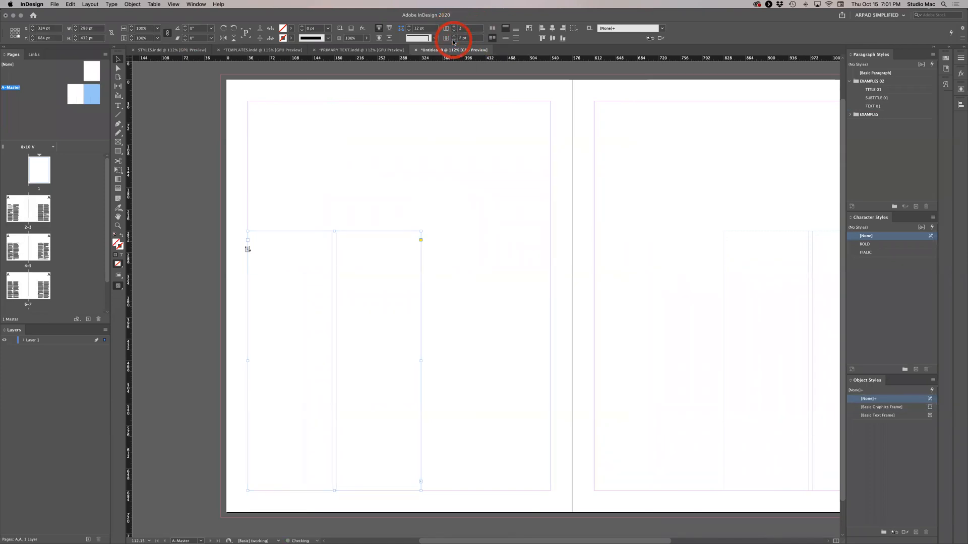
{"action": "left_click", "coordinate": [412, 136]}
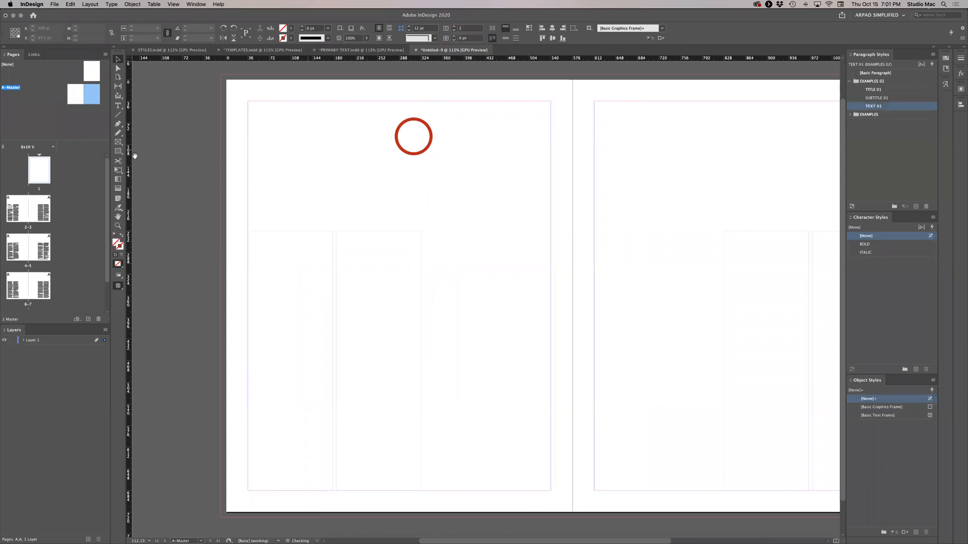
Open spread 2–3 and examine how the linked text flows through the columns across the document's pages.
{"action": "double_click", "coordinate": [33, 209]}
{"action": "left_click", "coordinate": [380, 218]}
{"action": "scroll", "coordinate": [380, 217], "scroll_direction": "down", "scroll_amount": 2}
{"action": "scroll", "coordinate": [383, 217], "scroll_direction": "right", "scroll_amount": 4}
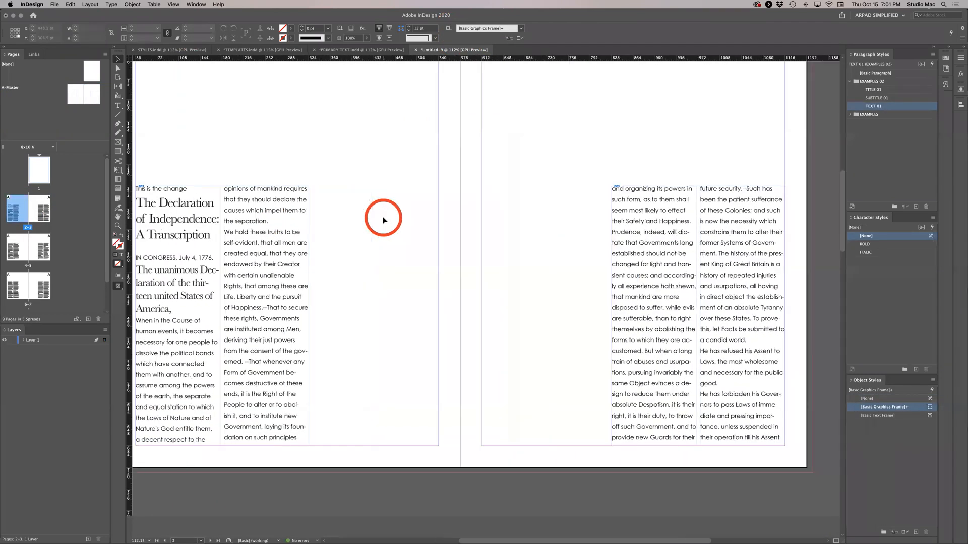
{"action": "scroll", "coordinate": [383, 220], "scroll_direction": "down", "scroll_amount": 3}
{"action": "scroll", "coordinate": [383, 220], "scroll_direction": "left", "scroll_amount": 2}
{"action": "scroll", "coordinate": [383, 220], "scroll_direction": "down", "scroll_amount": 10}
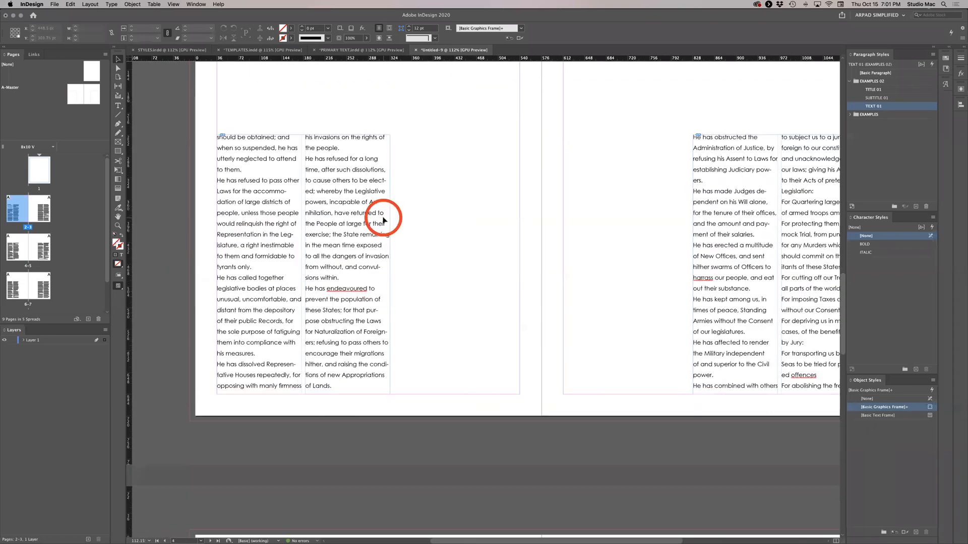
{"action": "scroll", "coordinate": [383, 221], "scroll_direction": "right", "scroll_amount": 2}
{"action": "scroll", "coordinate": [383, 220], "scroll_direction": "up", "scroll_amount": 1}
{"action": "scroll", "coordinate": [383, 221], "scroll_direction": "up", "scroll_amount": 12}
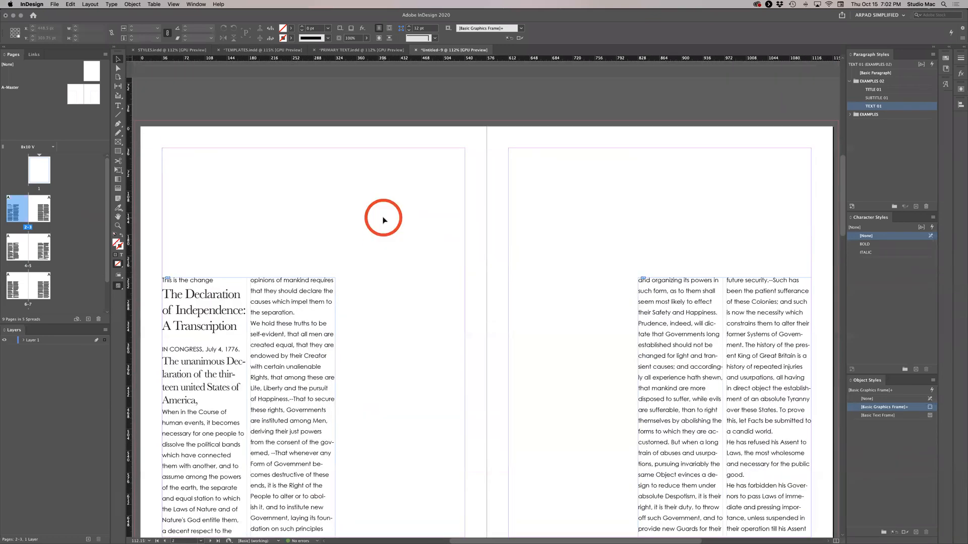
{"action": "scroll", "coordinate": [383, 221], "scroll_direction": "up", "scroll_amount": 8}
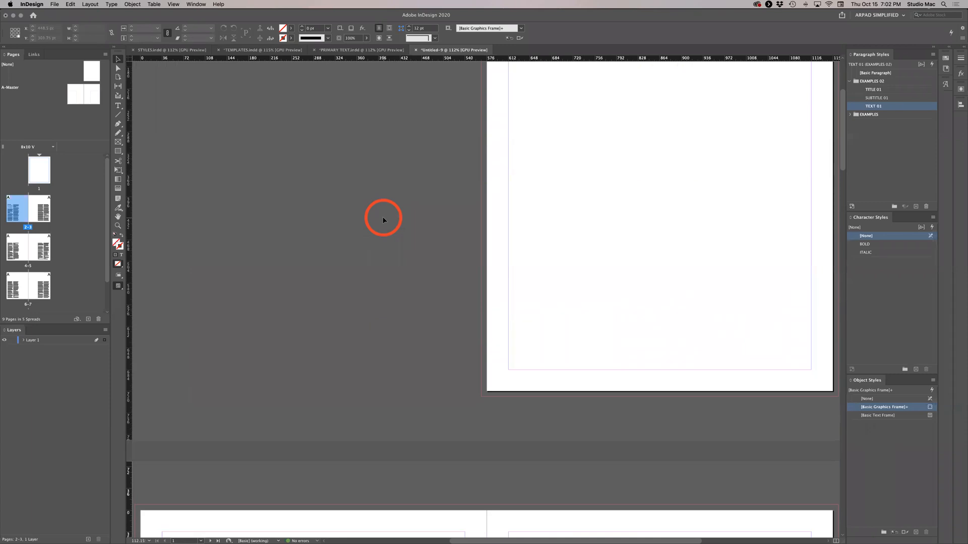
{"action": "scroll", "coordinate": [383, 221], "scroll_direction": "down", "scroll_amount": 4}
{"action": "scroll", "coordinate": [383, 220], "scroll_direction": "down", "scroll_amount": 6}
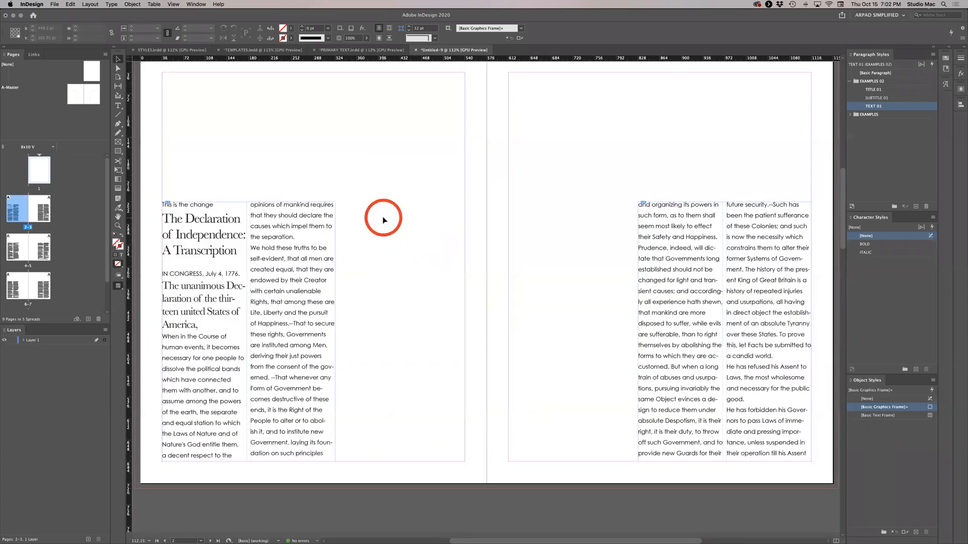
Select the text frame on the right-hand page of A-Master and switch the ruler units to inches.
{"action": "double_click", "coordinate": [92, 93]}
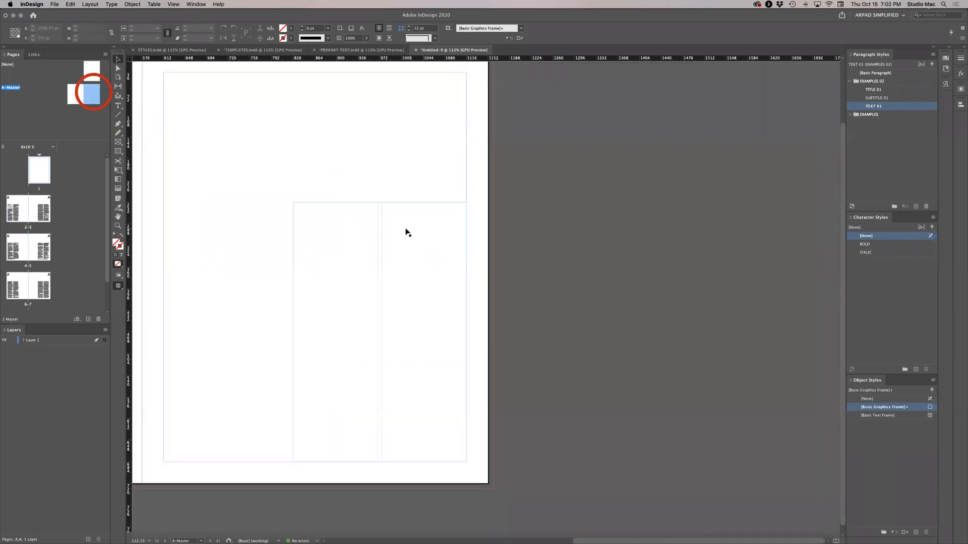
{"action": "left_click", "coordinate": [392, 202]}
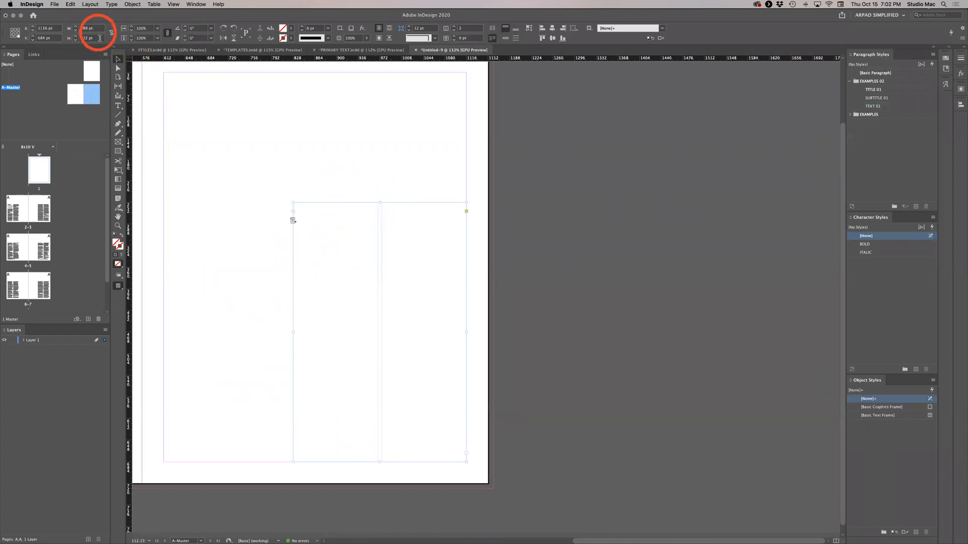
{"action": "right_click", "coordinate": [130, 59]}
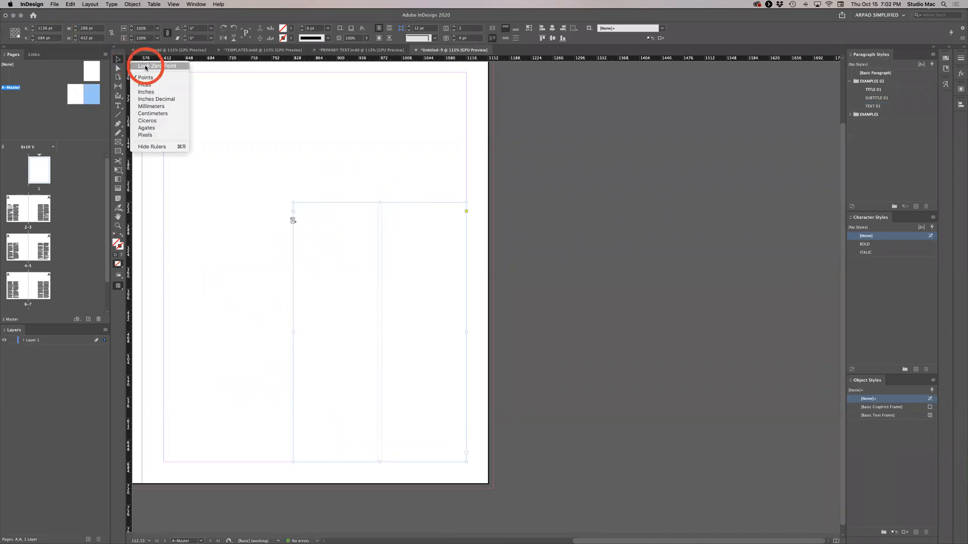
{"action": "left_click", "coordinate": [147, 92]}
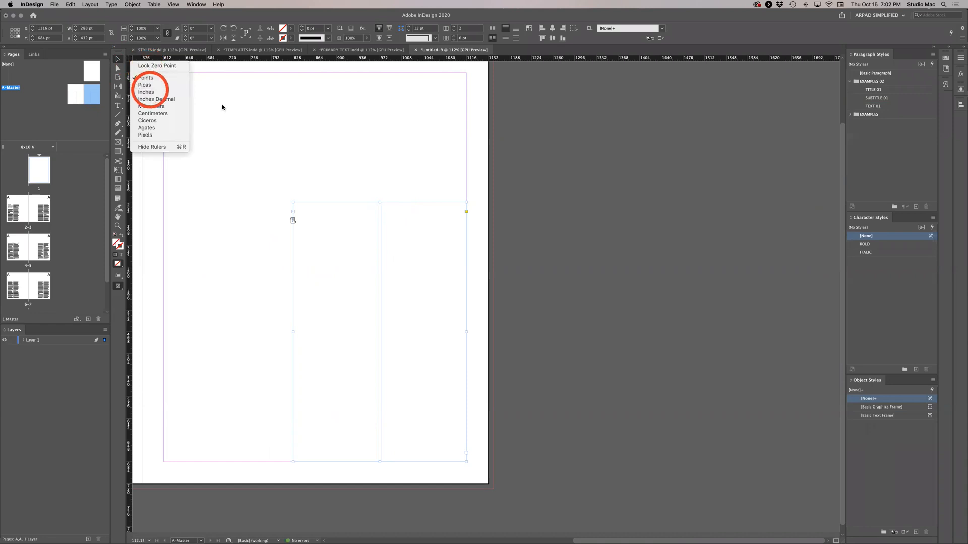
{"action": "scroll", "coordinate": [244, 123], "scroll_direction": "left", "scroll_amount": 3}
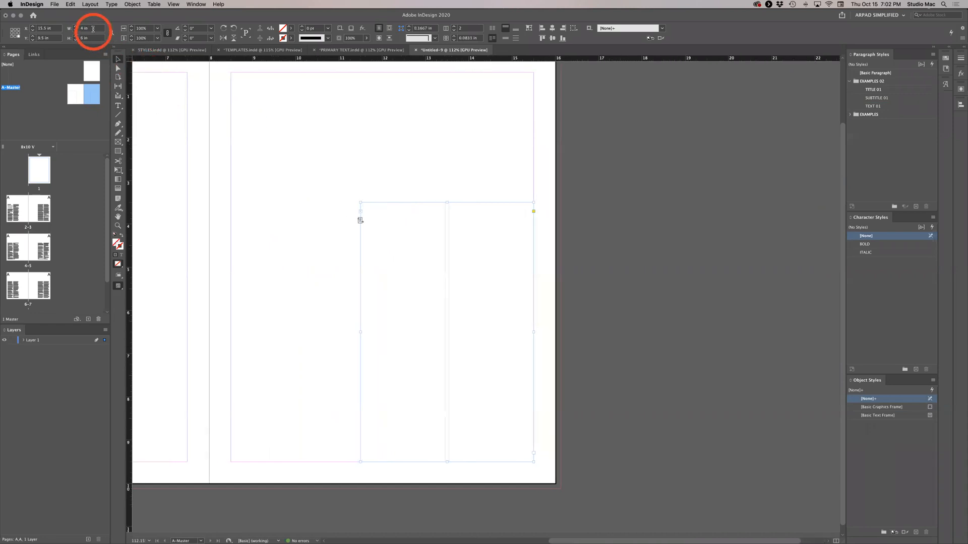
Set the right-hand master frame's height to 8 in and check the reflowed text on spread 2–3.
{"action": "left_click", "coordinate": [73, 38]}
{"action": "type", "text": "8"}
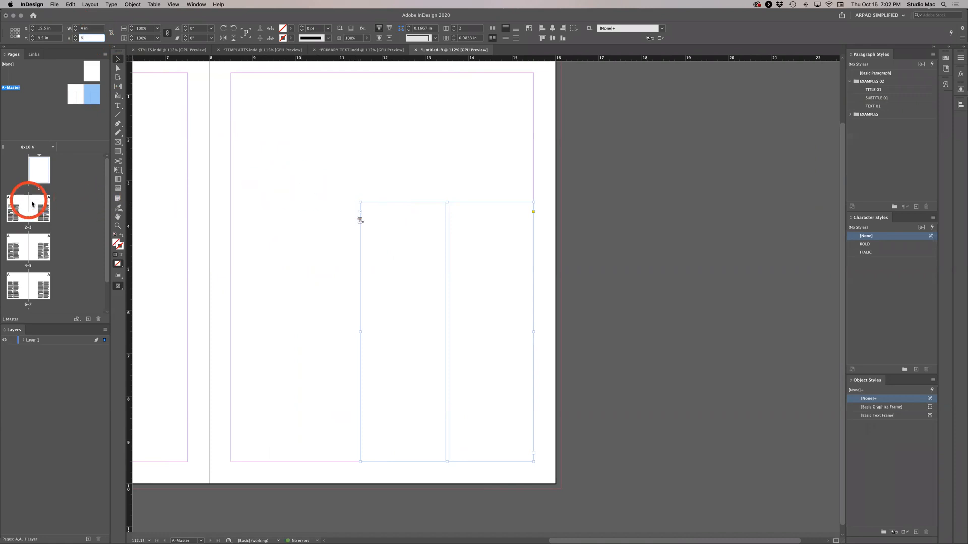
{"action": "left_click", "coordinate": [272, 234]}
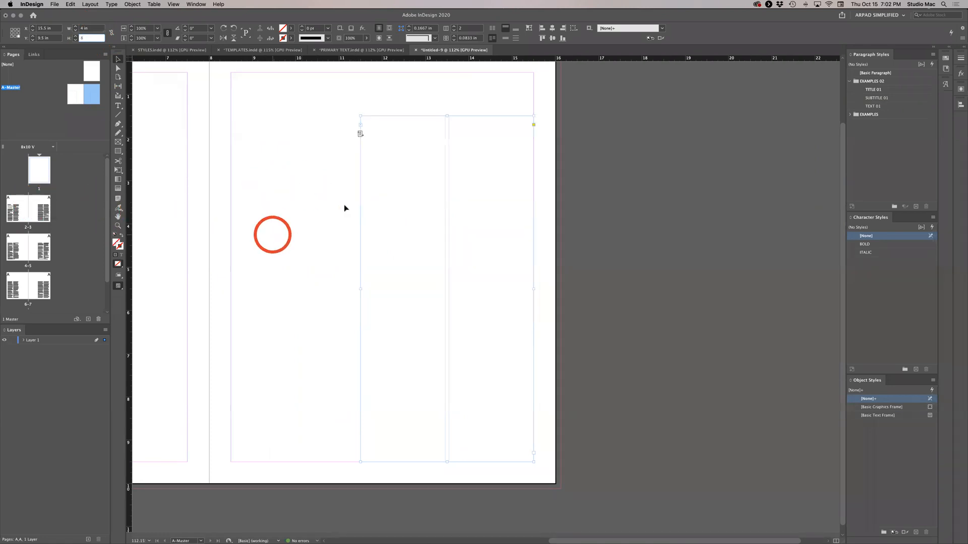
{"action": "double_click", "coordinate": [42, 208]}
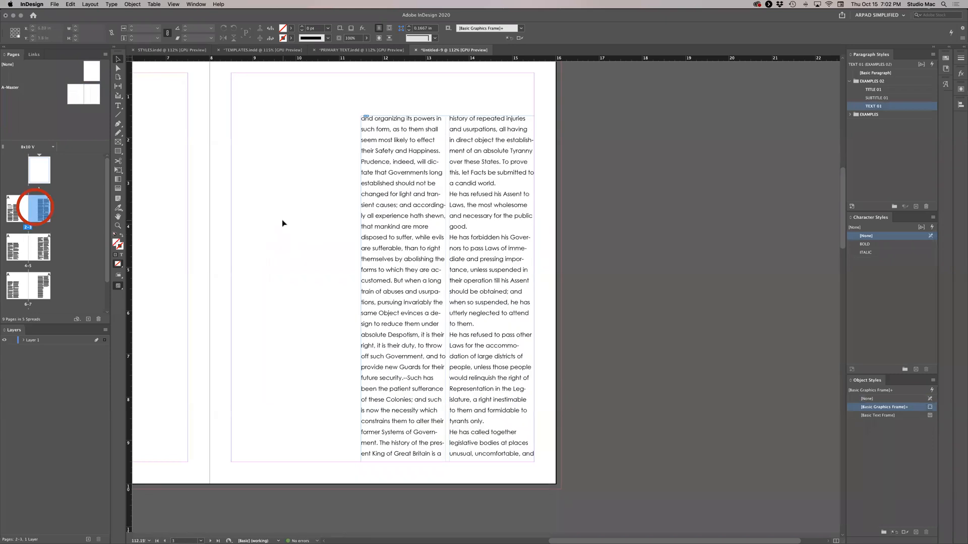
{"action": "scroll", "coordinate": [290, 221], "scroll_direction": "left", "scroll_amount": 8}
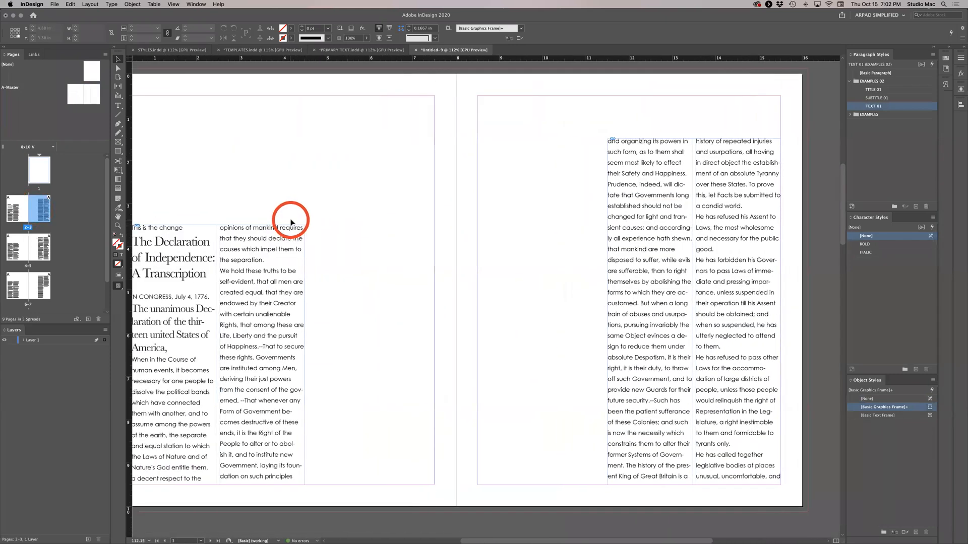
{"action": "scroll", "coordinate": [312, 219], "scroll_direction": "left", "scroll_amount": 1}
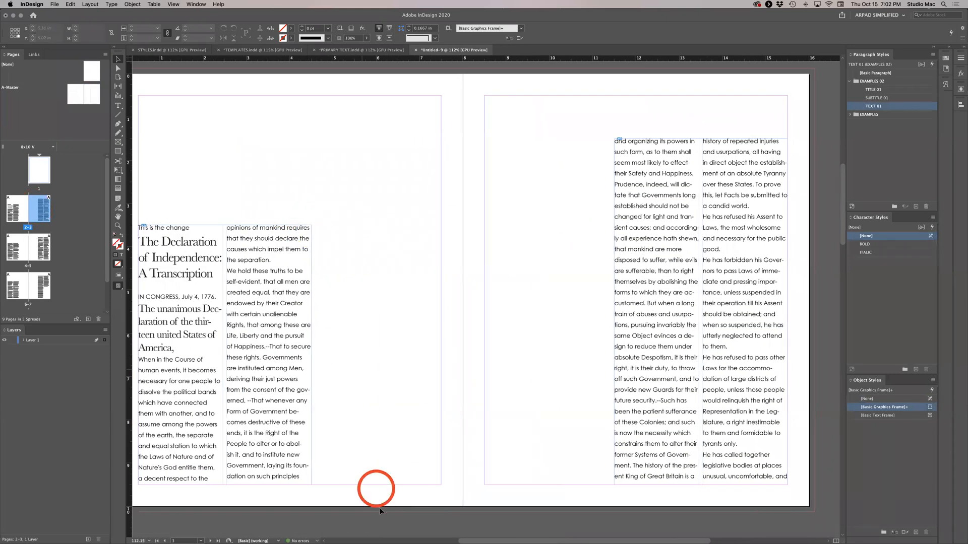